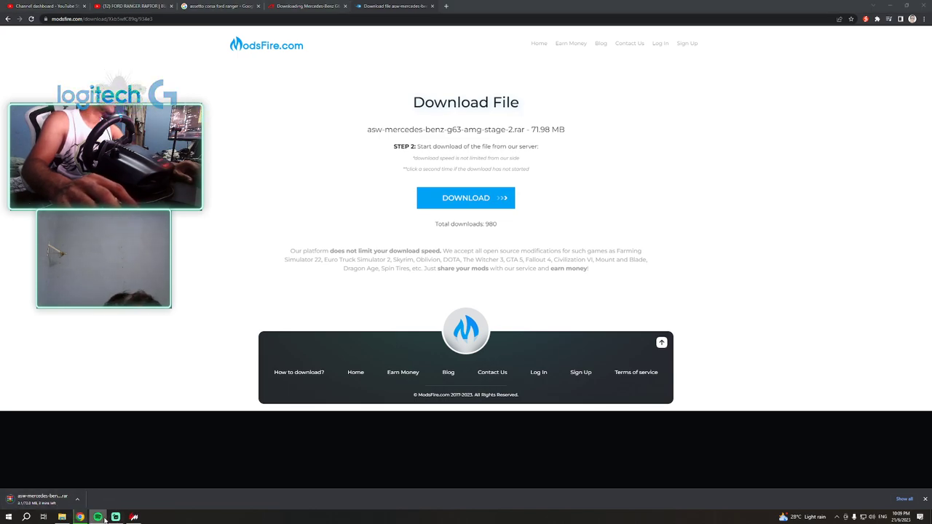
Step: Switch to the Downloads folder and place the Content Manager window over it, leaving the lower rows of archives visible
{"action": "left_click", "coordinate": [114, 517]}
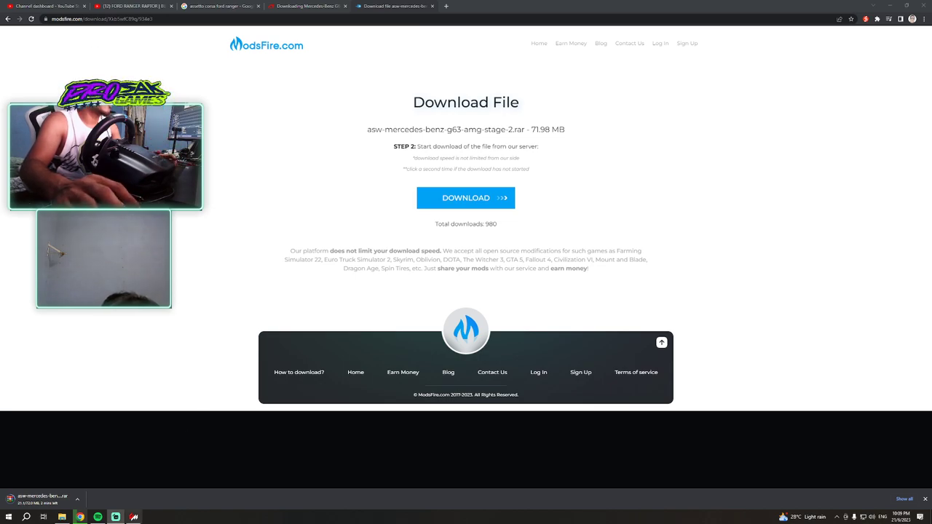
{"action": "left_click", "coordinate": [134, 517]}
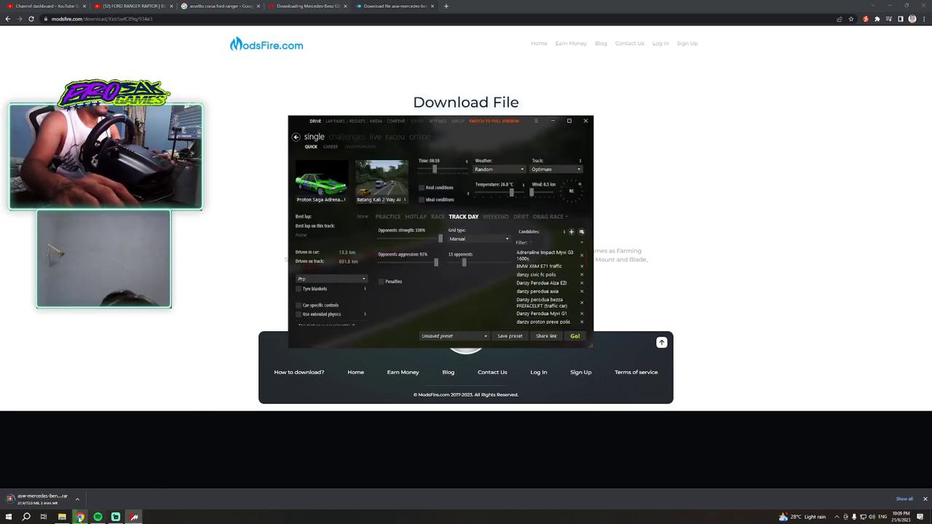
{"action": "left_click", "coordinate": [63, 517]}
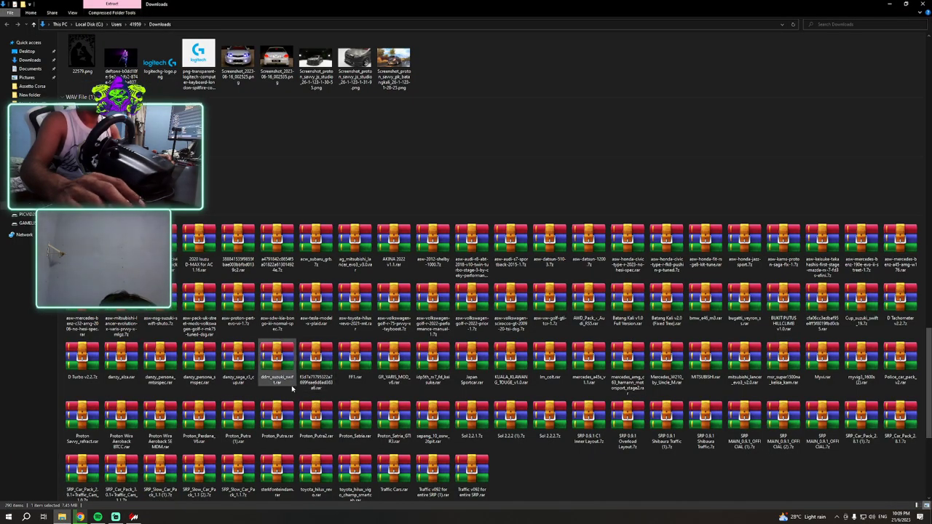
{"action": "scroll", "coordinate": [304, 421], "scroll_direction": "down", "scroll_amount": 1}
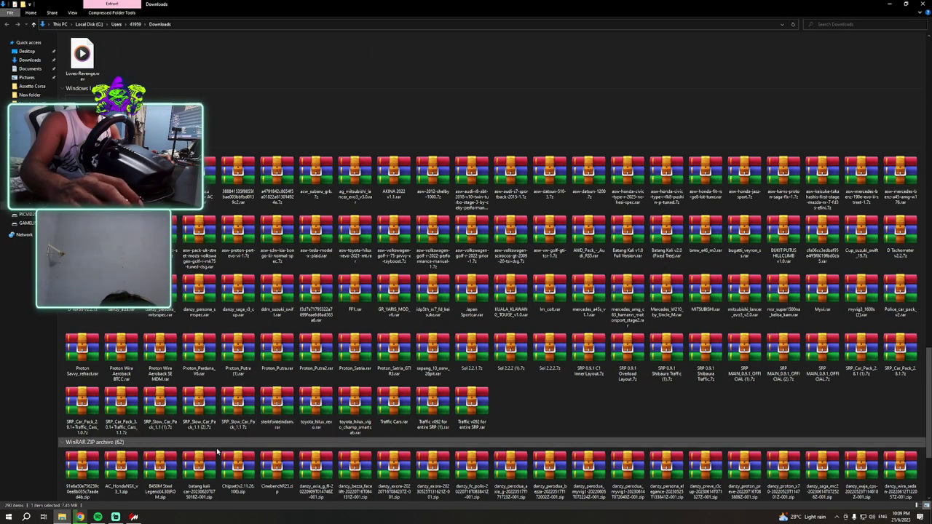
{"action": "left_click", "coordinate": [134, 517]}
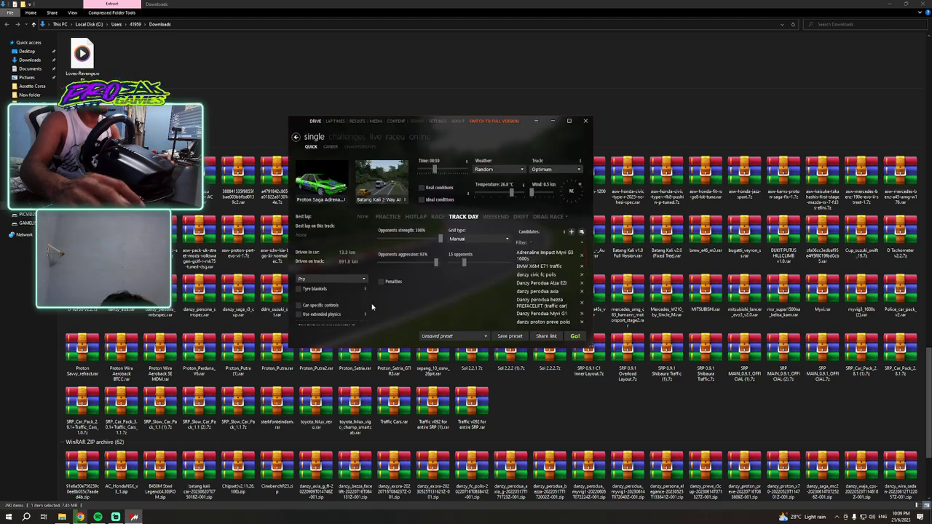
{"action": "left_click_drag", "start_coordinate": [300, 125], "coordinate": [258, 91]}
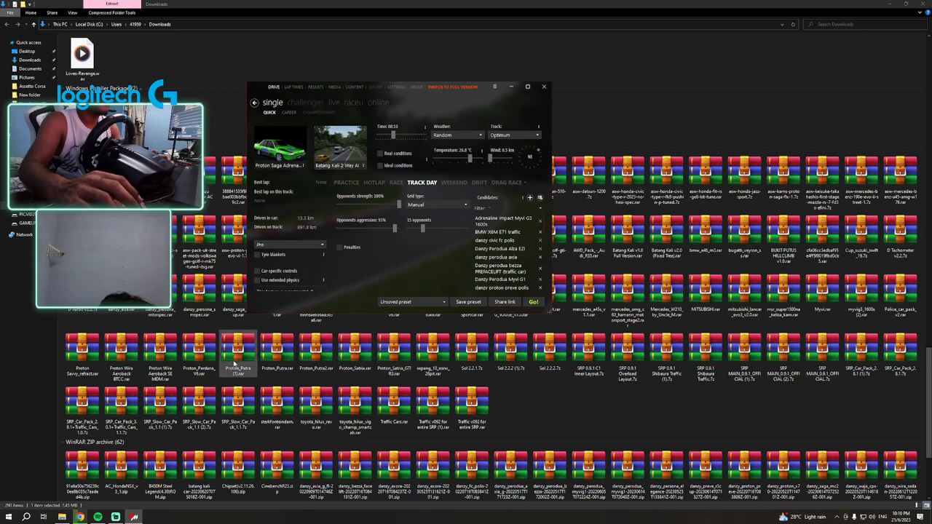
Step: Install the Proton_Perdana_V6.rar mod in Content Manager with Update over existing files, and clear the completed entry
{"action": "left_click", "coordinate": [195, 357]}
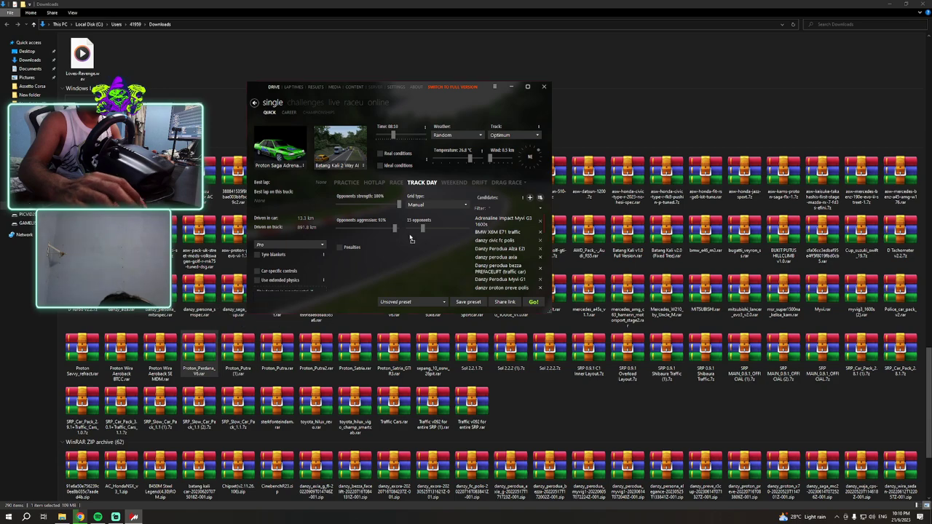
{"action": "left_click", "coordinate": [496, 87]}
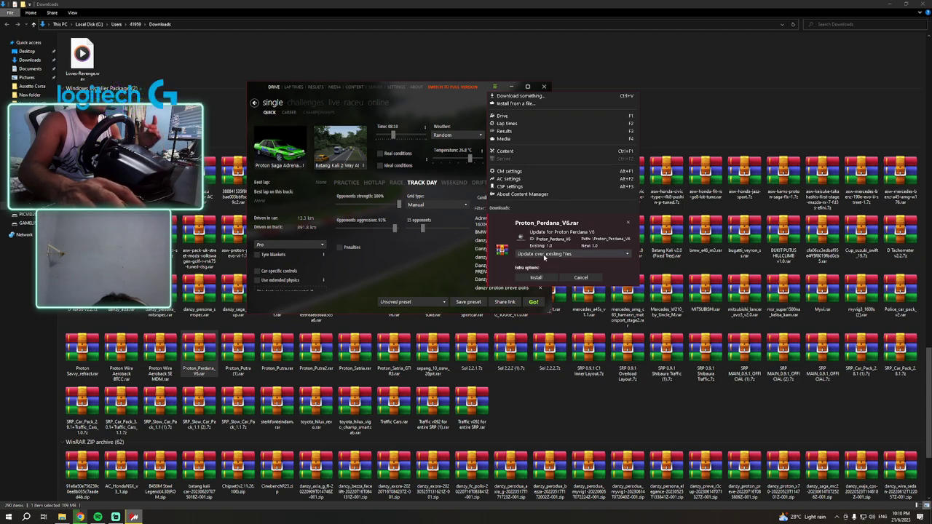
{"action": "left_click", "coordinate": [536, 277]}
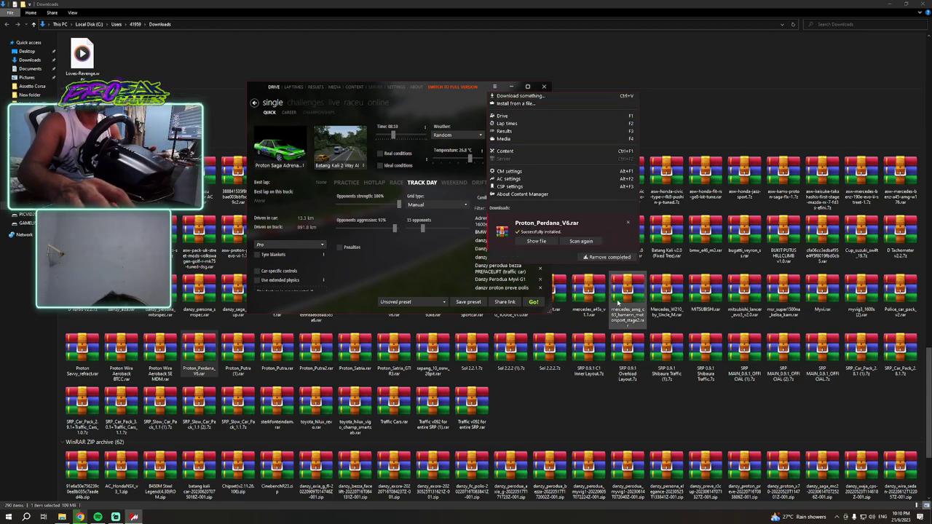
{"action": "left_click", "coordinate": [609, 257]}
{"action": "left_click", "coordinate": [407, 280]}
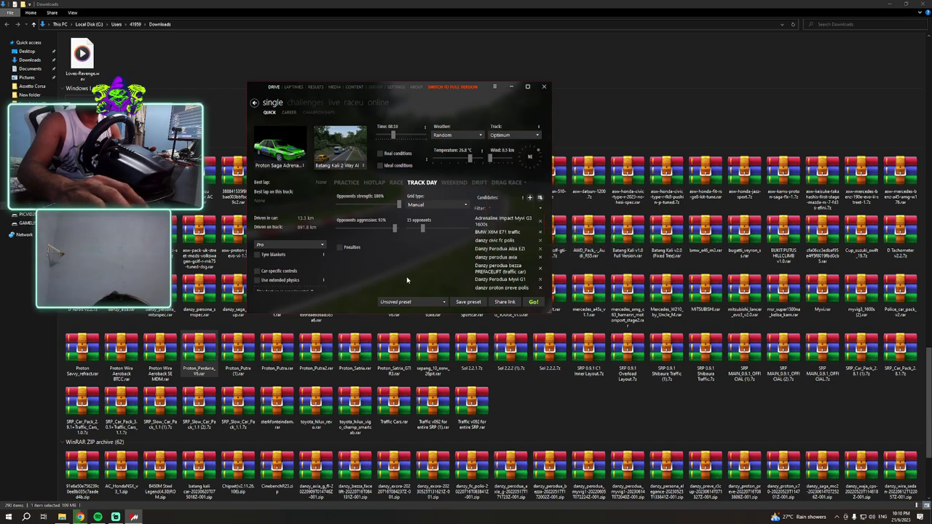
Step: Open the car selection and list the cars of the PROTON brand
{"action": "left_click", "coordinate": [277, 145]}
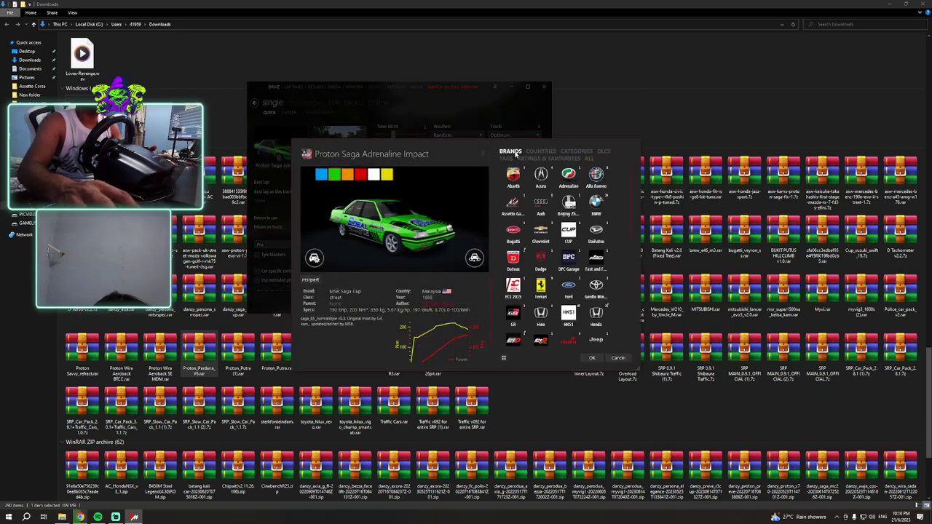
{"action": "scroll", "coordinate": [569, 277], "scroll_direction": "down", "scroll_amount": 5}
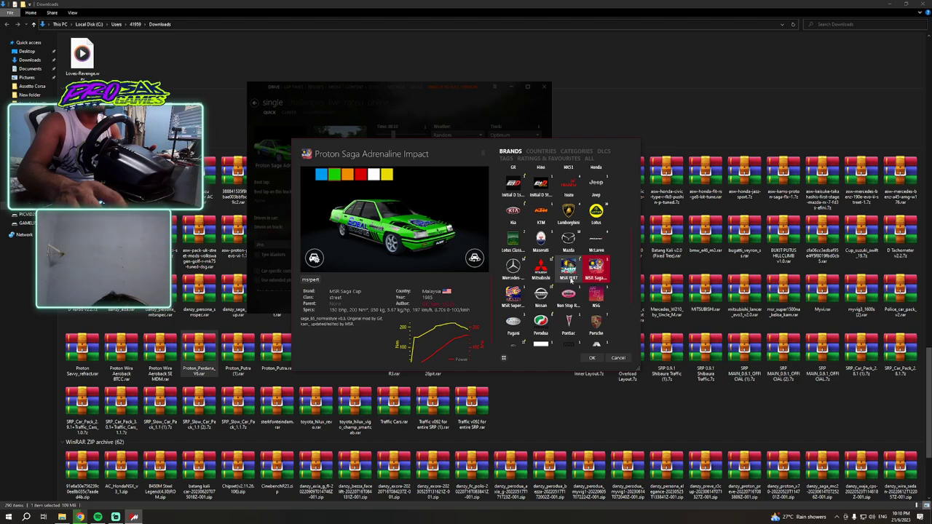
{"action": "scroll", "coordinate": [570, 279], "scroll_direction": "down", "scroll_amount": 3}
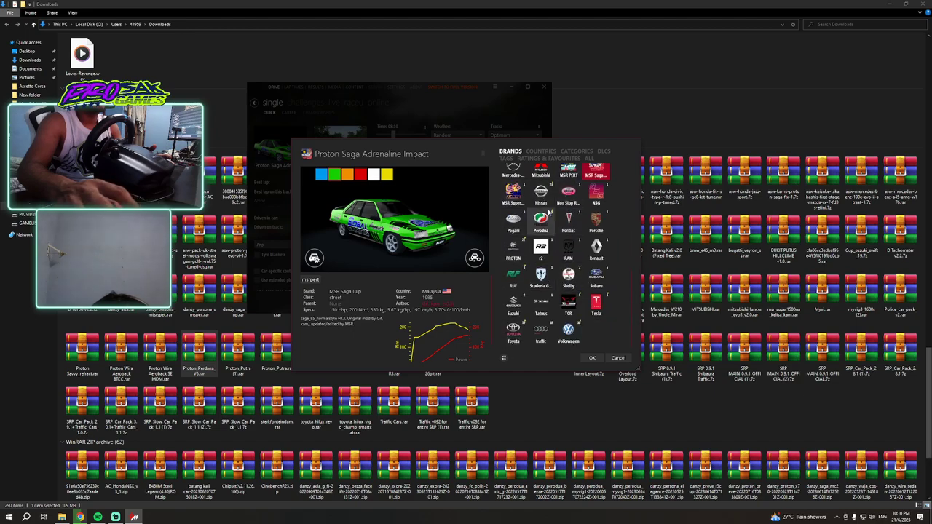
{"action": "scroll", "coordinate": [596, 232], "scroll_direction": "up", "scroll_amount": 1}
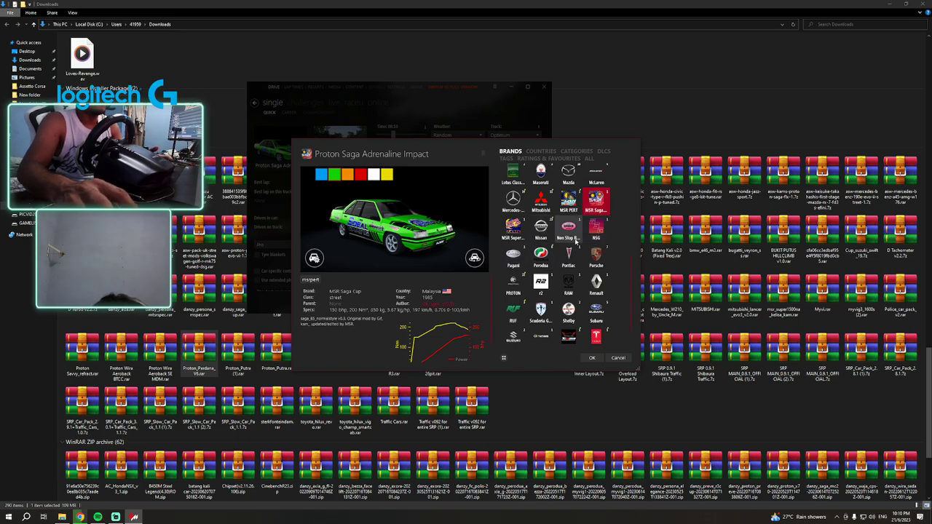
{"action": "left_click", "coordinate": [513, 286]}
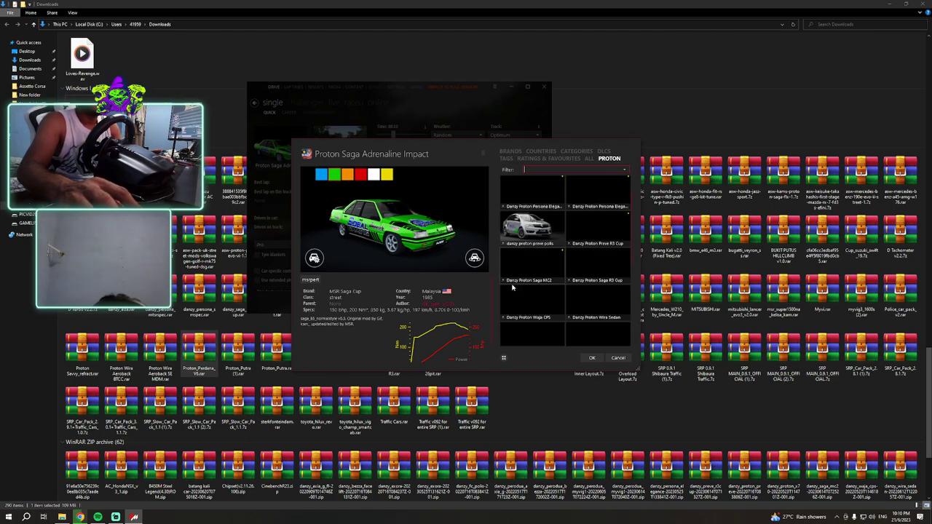
{"action": "scroll", "coordinate": [541, 275], "scroll_direction": "up", "scroll_amount": 1}
{"action": "scroll", "coordinate": [541, 276], "scroll_direction": "down", "scroll_amount": 6}
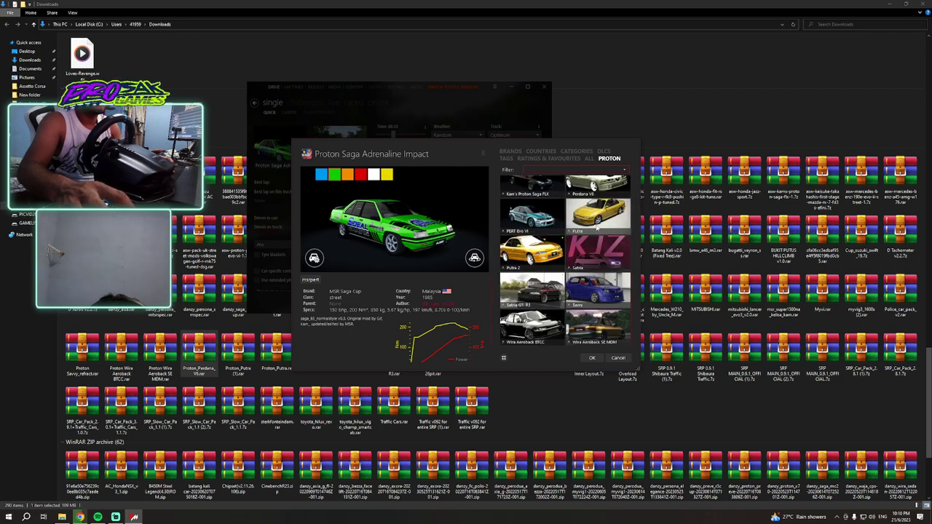
Step: Preview the Proton Putra, Putra 2, Satria GTI R3 and Savvy, and compare the two Putra models
{"action": "left_click", "coordinate": [596, 222]}
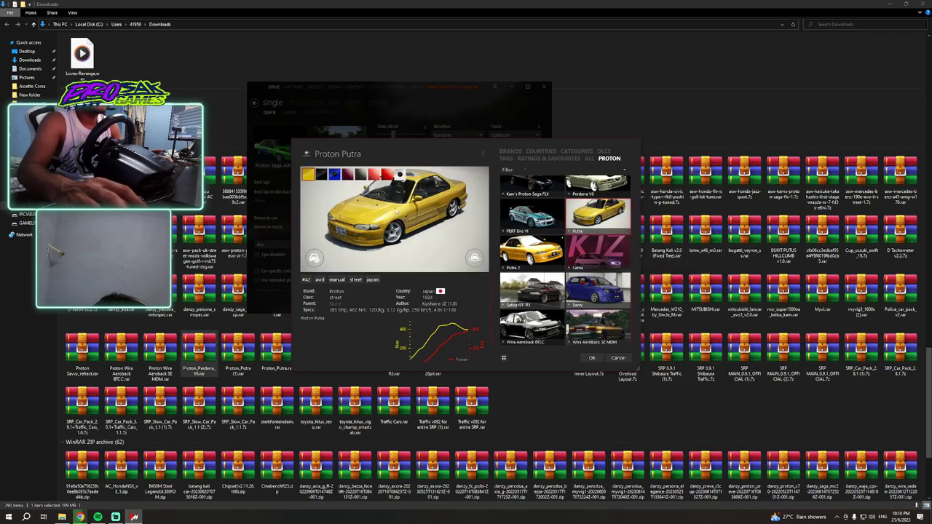
{"action": "left_click", "coordinate": [546, 260]}
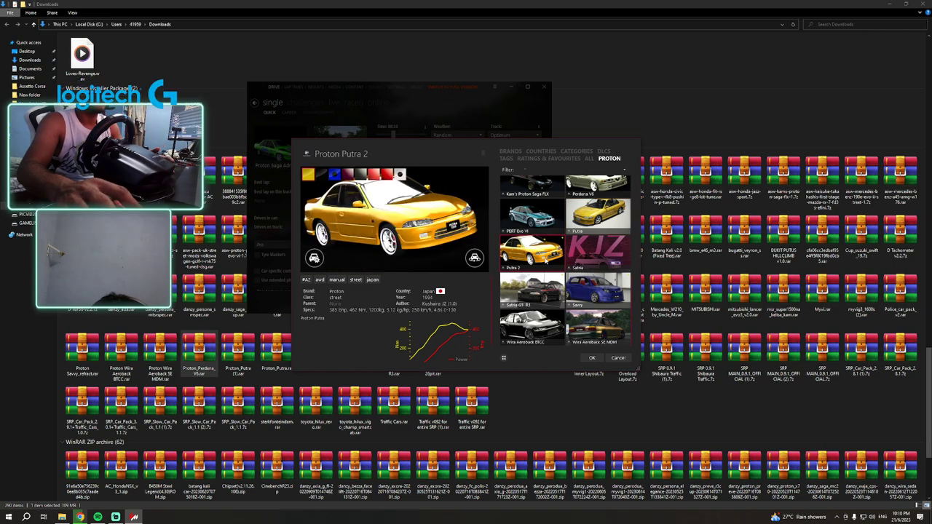
{"action": "left_click", "coordinate": [542, 292]}
{"action": "left_click", "coordinate": [590, 291]}
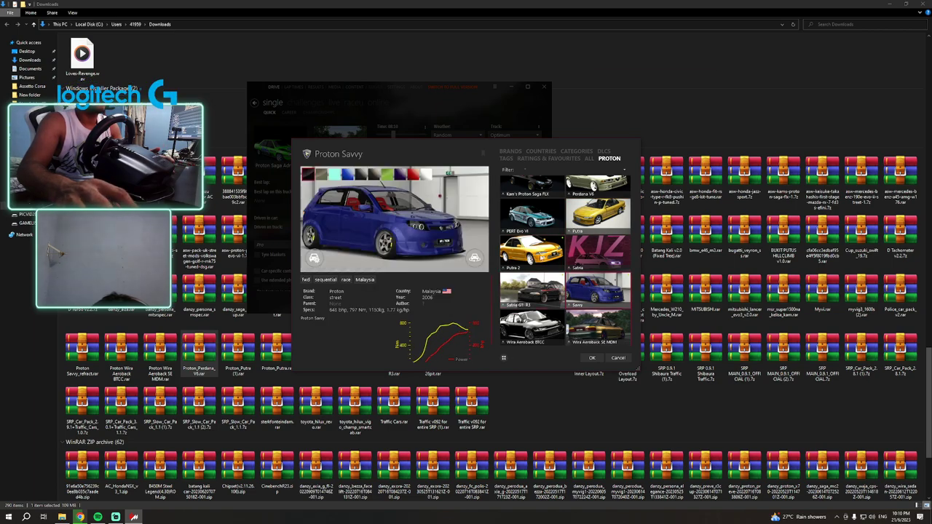
{"action": "left_click", "coordinate": [531, 251]}
{"action": "left_click", "coordinate": [597, 212]}
{"action": "left_click", "coordinate": [532, 252]}
{"action": "left_click", "coordinate": [585, 231]}
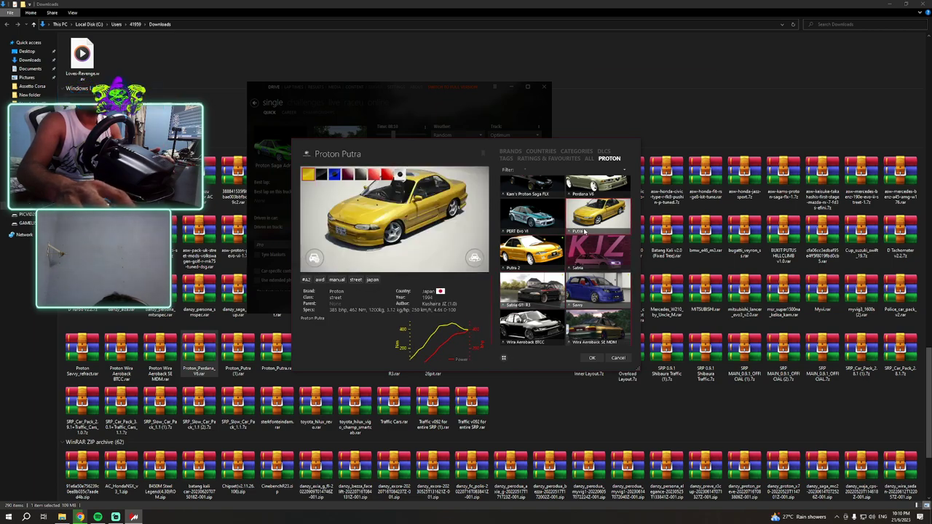
Step: Look through the other Proton cars and the Perodua Myvi 2016 1.5 SE, and cancel the car selection
{"action": "scroll", "coordinate": [553, 263], "scroll_direction": "up", "scroll_amount": 2}
{"action": "scroll", "coordinate": [542, 272], "scroll_direction": "up", "scroll_amount": 2}
{"action": "scroll", "coordinate": [542, 272], "scroll_direction": "up", "scroll_amount": 3}
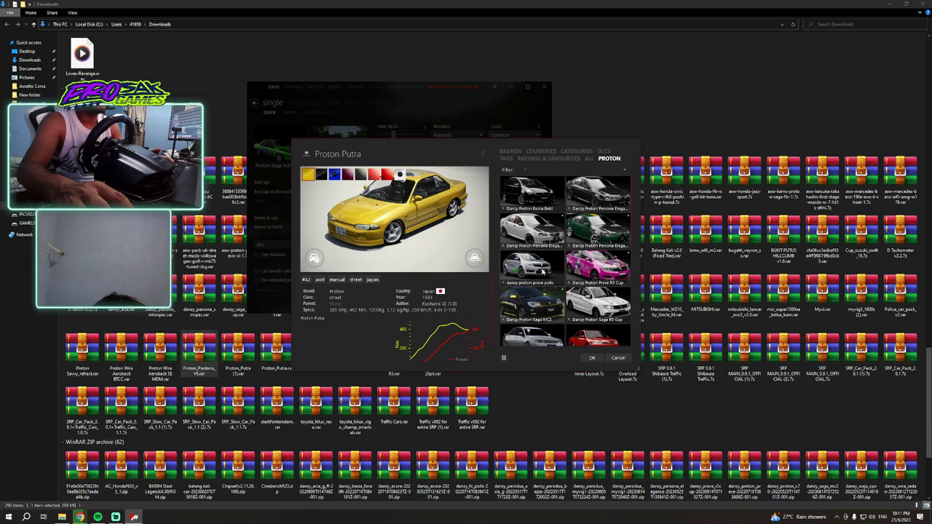
{"action": "scroll", "coordinate": [542, 271], "scroll_direction": "down", "scroll_amount": 6}
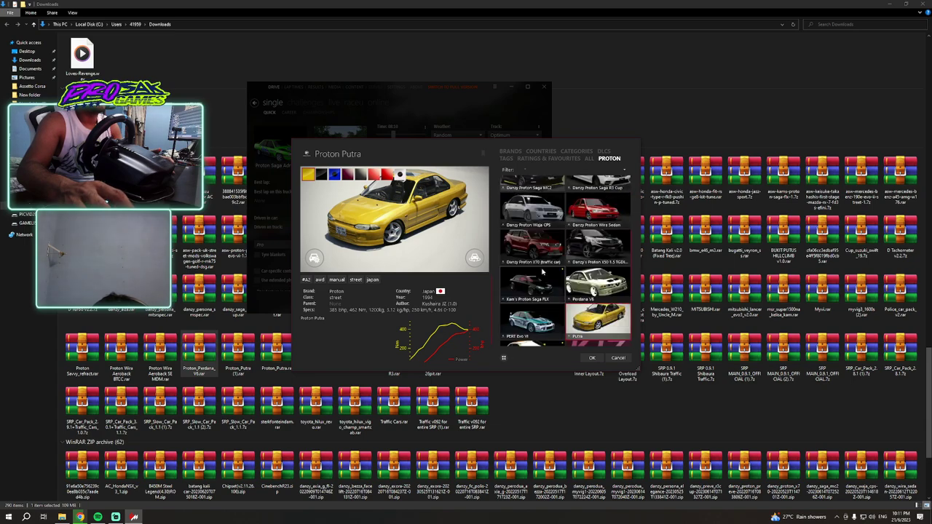
{"action": "scroll", "coordinate": [542, 271], "scroll_direction": "up", "scroll_amount": 3}
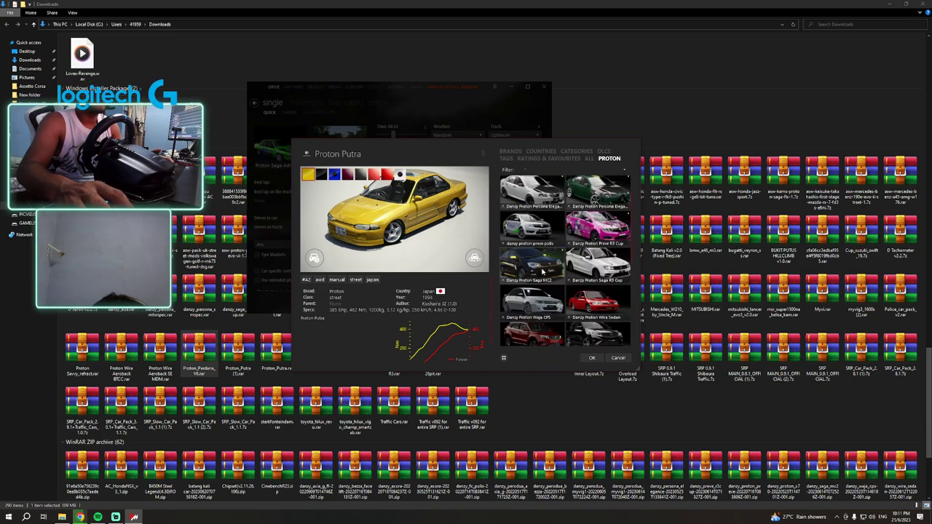
{"action": "left_click", "coordinate": [510, 150]}
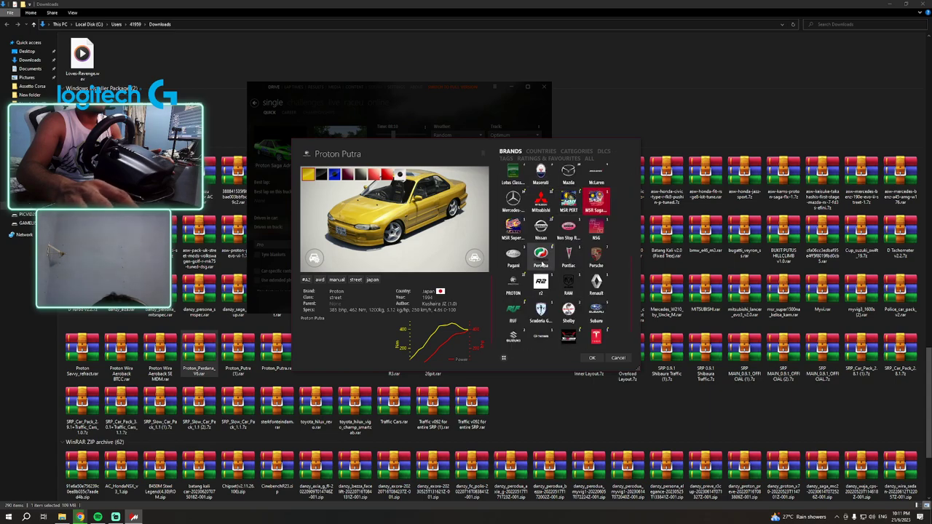
{"action": "left_click", "coordinate": [568, 288]}
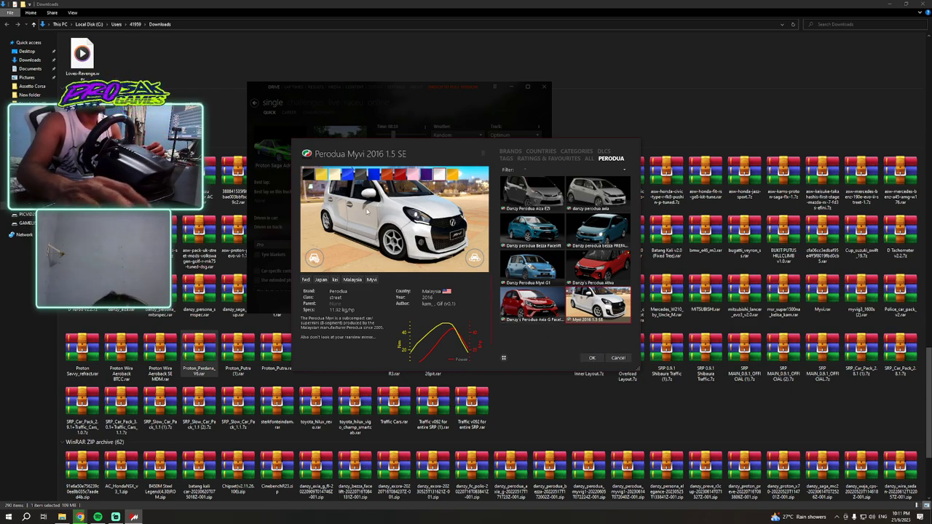
{"action": "left_click", "coordinate": [617, 359]}
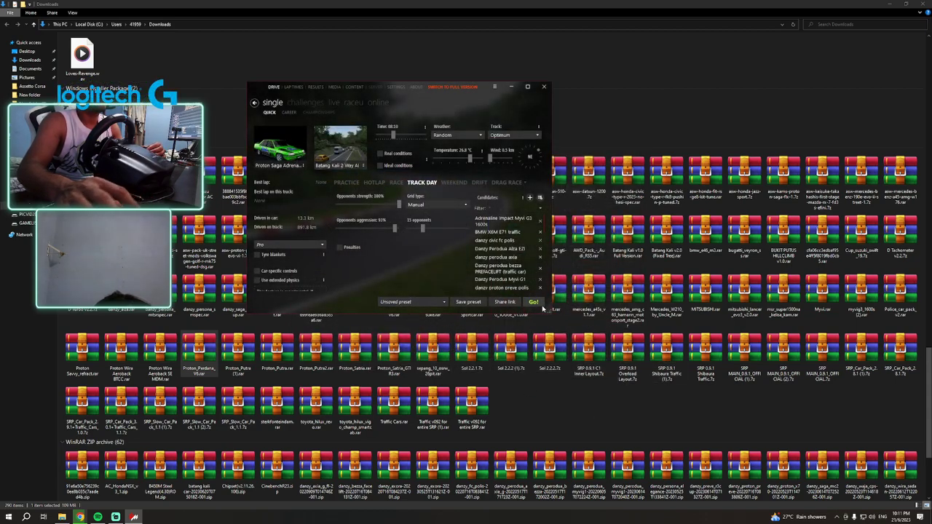
Step: Set the session's time of day to 15:20
{"action": "mouse_move", "coordinate": [331, 147]}
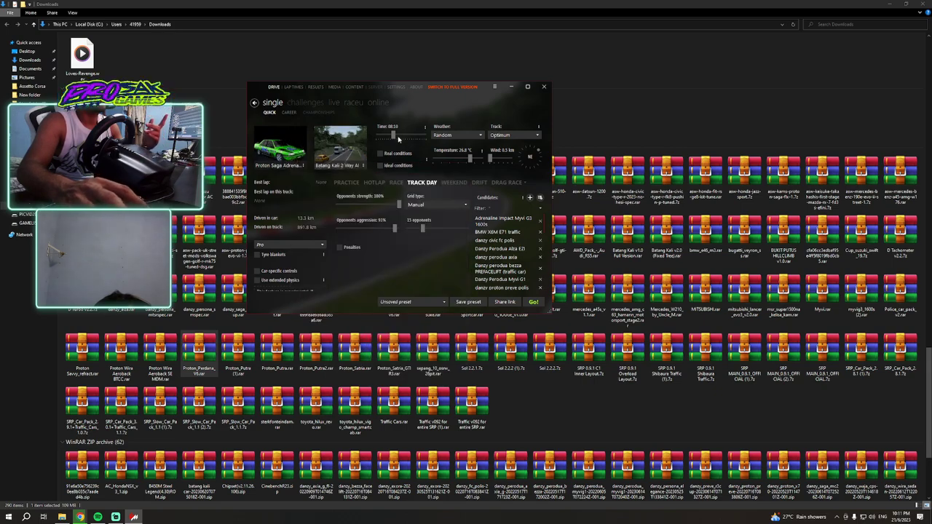
{"action": "left_click_drag", "start_coordinate": [398, 137], "coordinate": [404, 137]}
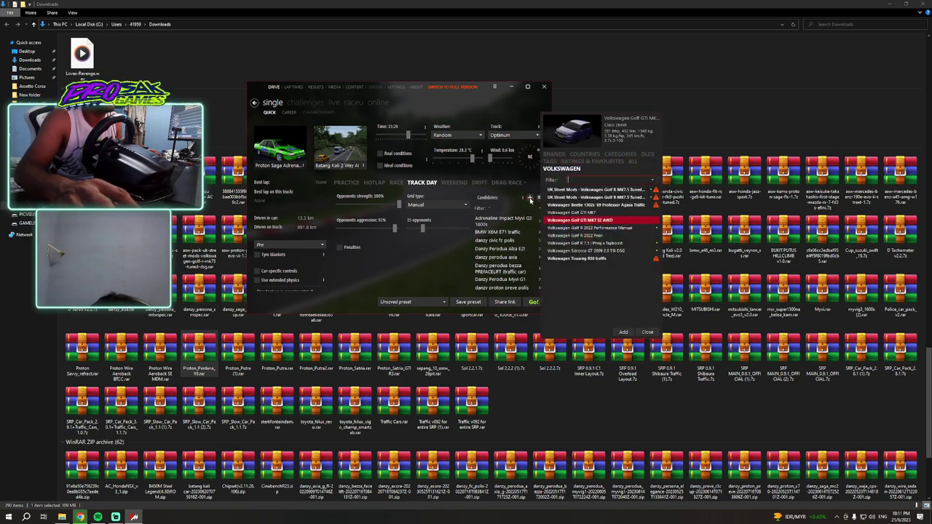
Step: Preview the Volkswagen Golf R models in the opponent car picker and close it
{"action": "left_click", "coordinate": [530, 197]}
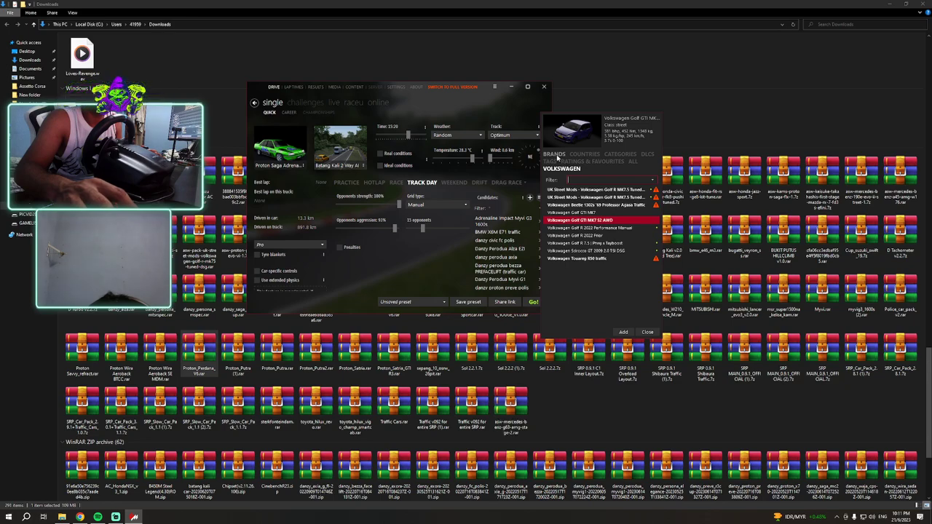
{"action": "left_click", "coordinate": [599, 229]}
{"action": "left_click", "coordinate": [598, 235]}
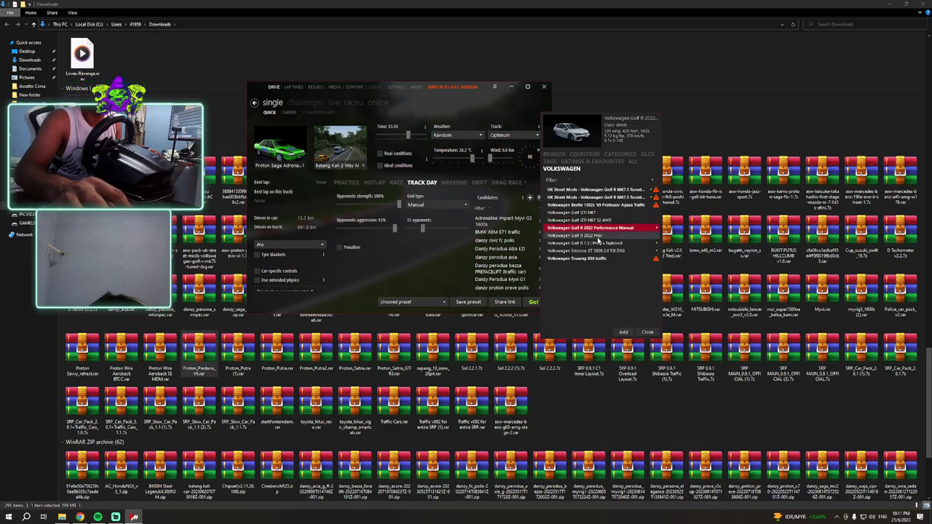
{"action": "left_click", "coordinate": [598, 243]}
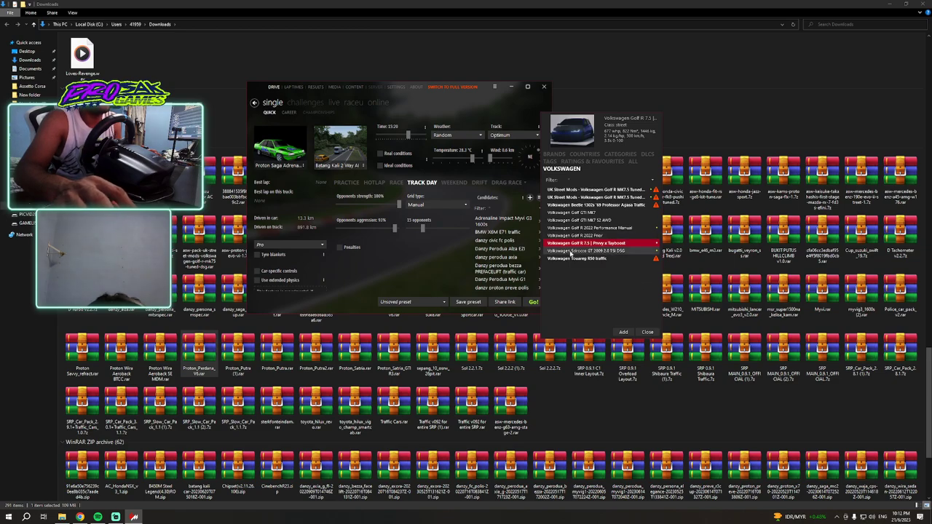
{"action": "mouse_move", "coordinate": [585, 248]}
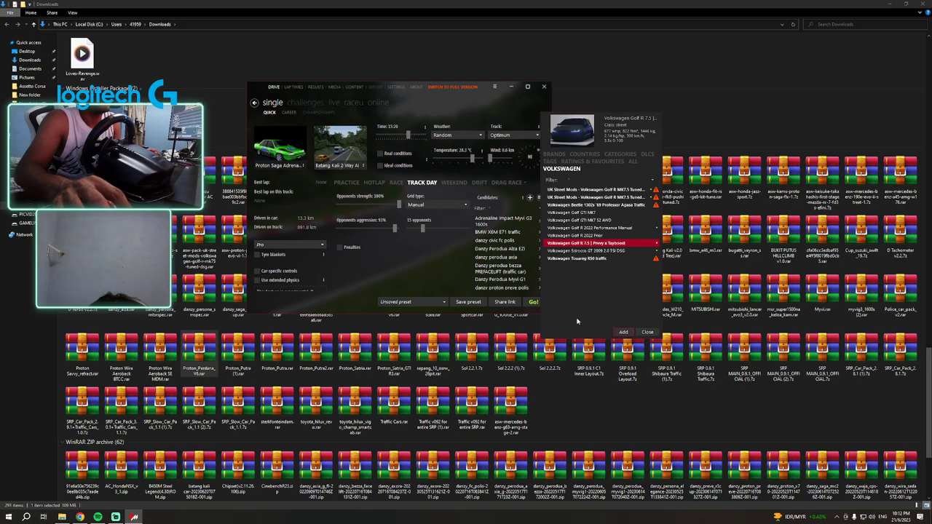
{"action": "left_click", "coordinate": [647, 332]}
Step: Review the Track Day opponent candidates down to the traffic cars at the end of the list
{"action": "scroll", "coordinate": [501, 265], "scroll_direction": "down", "scroll_amount": 3}
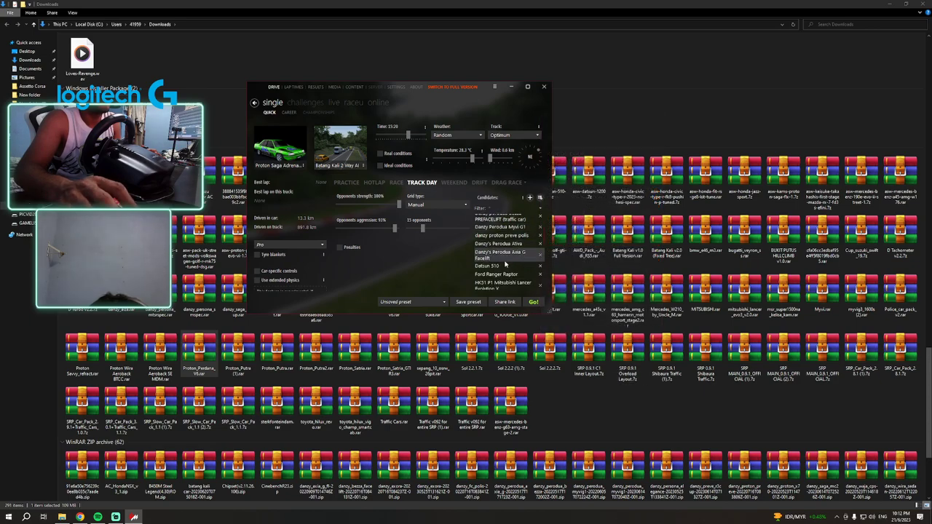
{"action": "scroll", "coordinate": [506, 265], "scroll_direction": "down", "scroll_amount": 6}
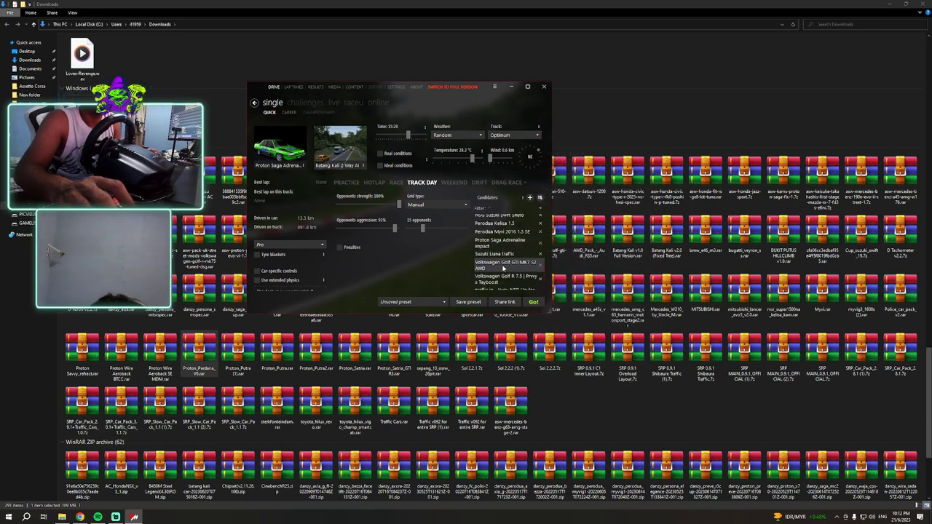
{"action": "scroll", "coordinate": [504, 268], "scroll_direction": "down", "scroll_amount": 4}
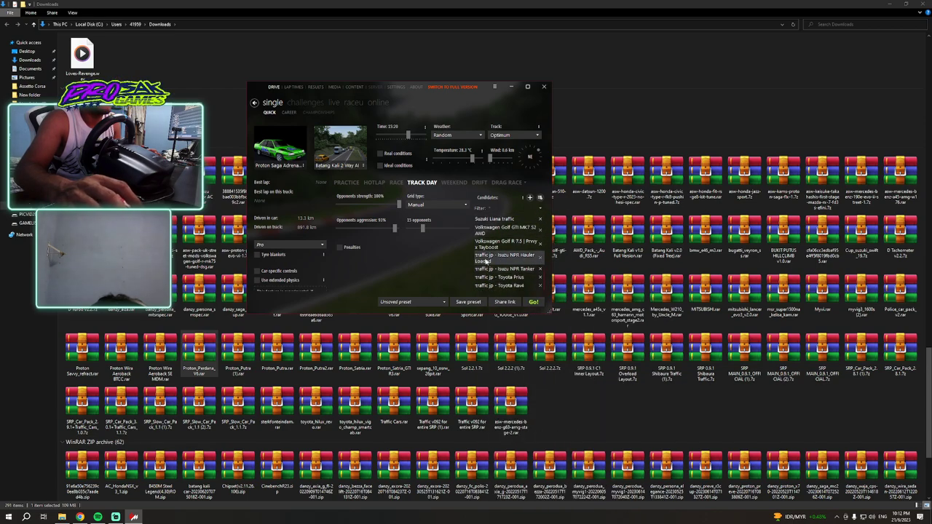
Step: Review the Track Day opponent candidates from the traffic cars back up to the start of the list
{"action": "scroll", "coordinate": [491, 257], "scroll_direction": "up", "scroll_amount": 5}
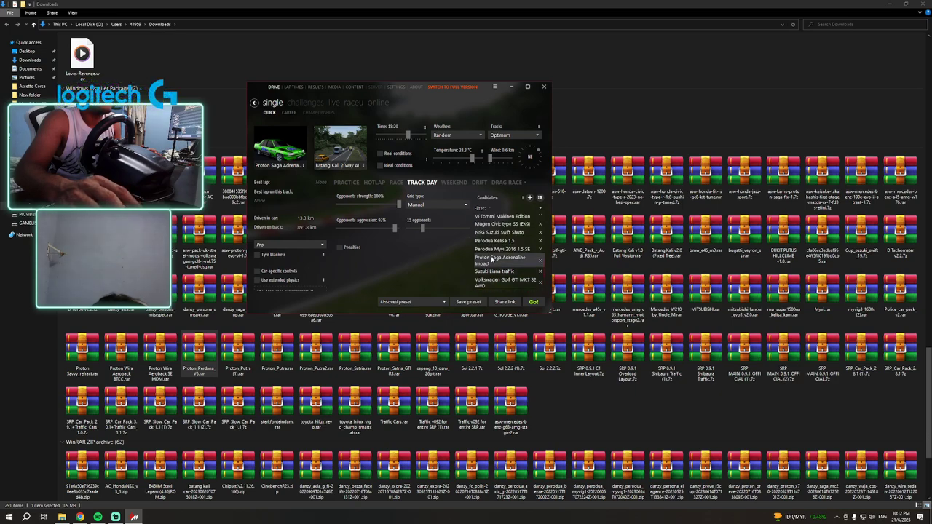
{"action": "scroll", "coordinate": [495, 268], "scroll_direction": "up", "scroll_amount": 6}
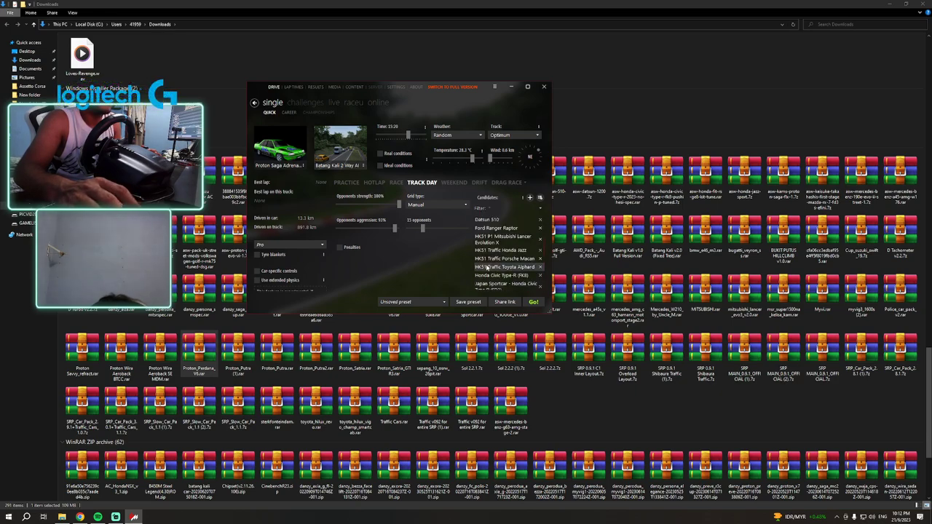
{"action": "scroll", "coordinate": [490, 255], "scroll_direction": "up", "scroll_amount": 2}
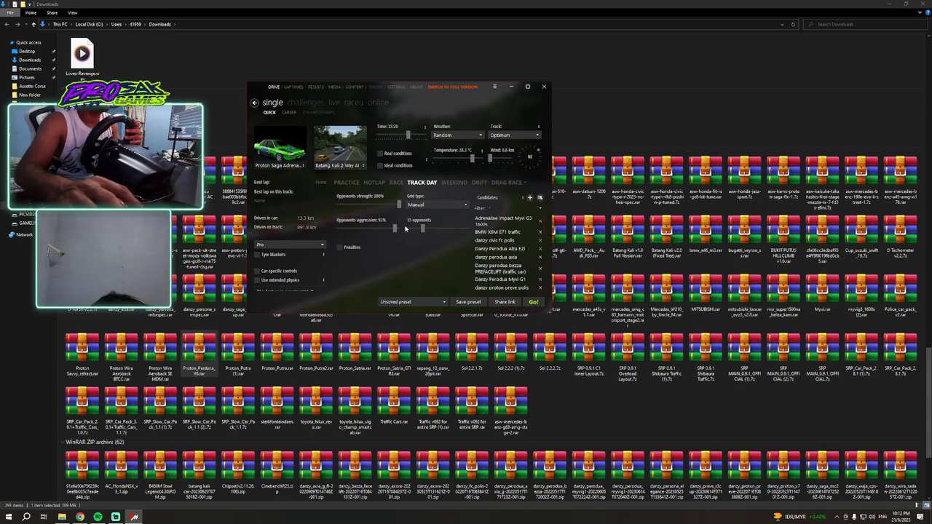
Step: Look at the Race mode settings and the Malaysian track choices, cancel the track selection, and return to Track Day mode
{"action": "left_click", "coordinate": [396, 182]}
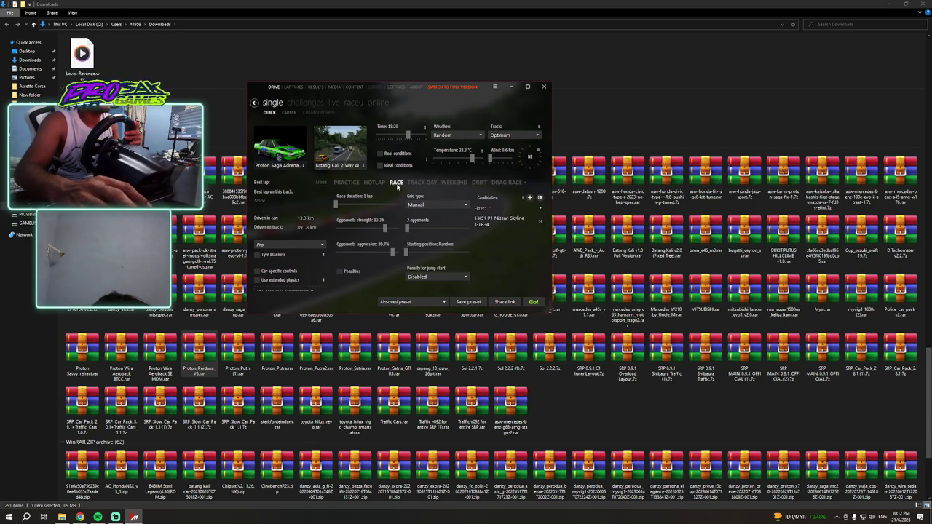
{"action": "left_click", "coordinate": [338, 146]}
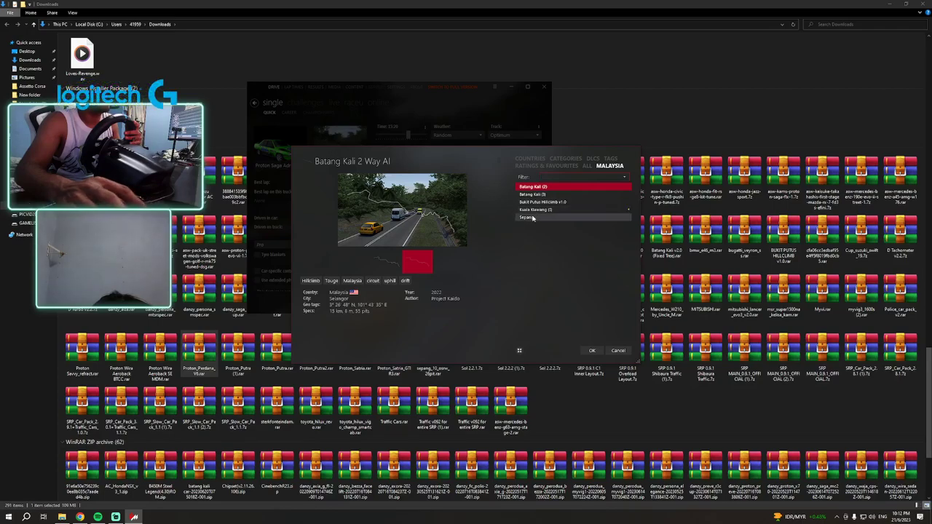
{"action": "scroll", "coordinate": [386, 233], "scroll_direction": "down", "scroll_amount": 1}
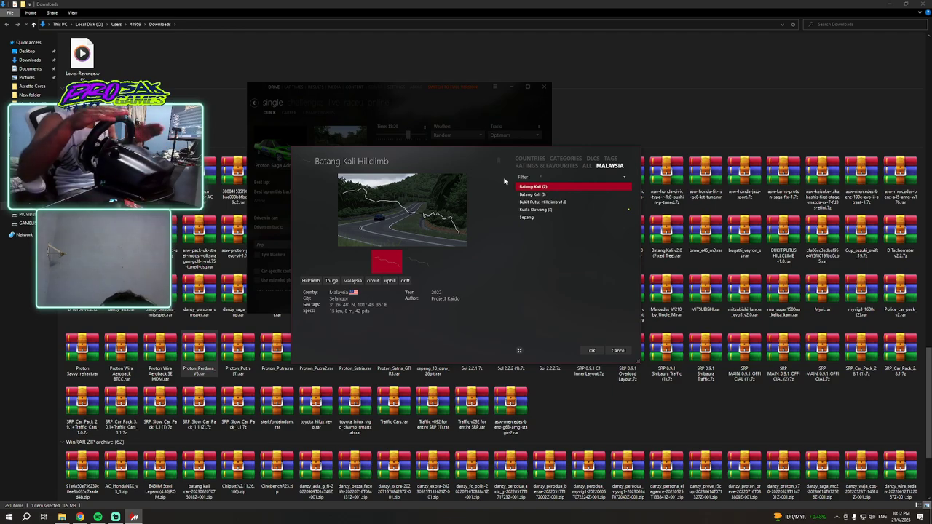
{"action": "left_click", "coordinate": [617, 350]}
{"action": "left_click", "coordinate": [424, 183]}
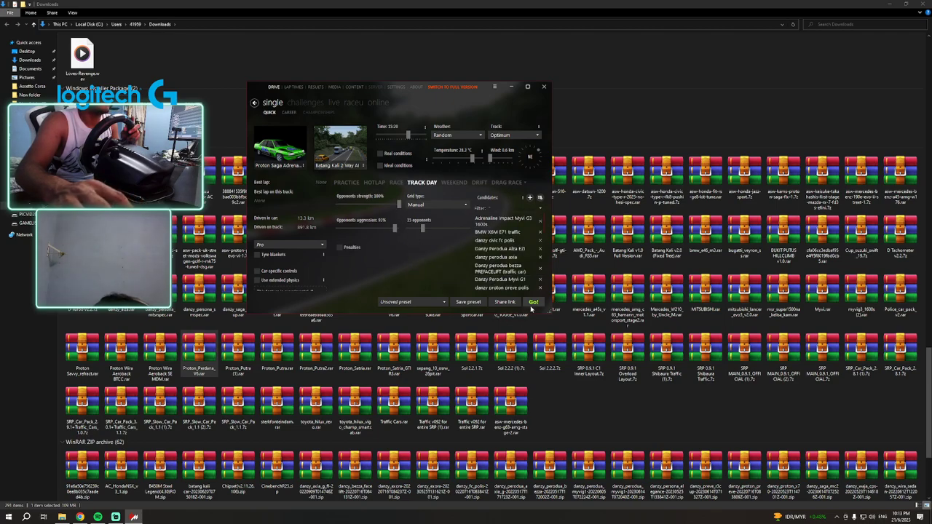
Step: Check the Track Day opponent candidates once more and try to start the session
{"action": "scroll", "coordinate": [491, 255], "scroll_direction": "down", "scroll_amount": 5}
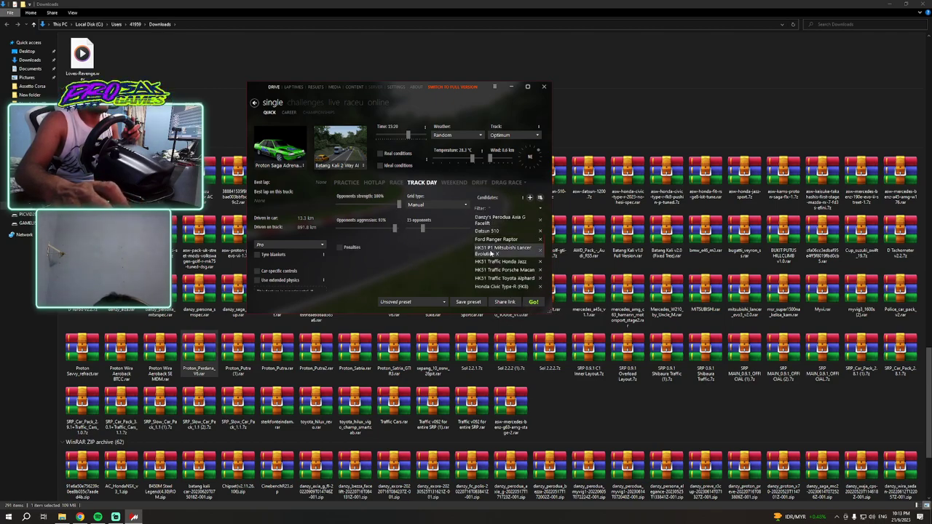
{"action": "scroll", "coordinate": [491, 255], "scroll_direction": "down", "scroll_amount": 6}
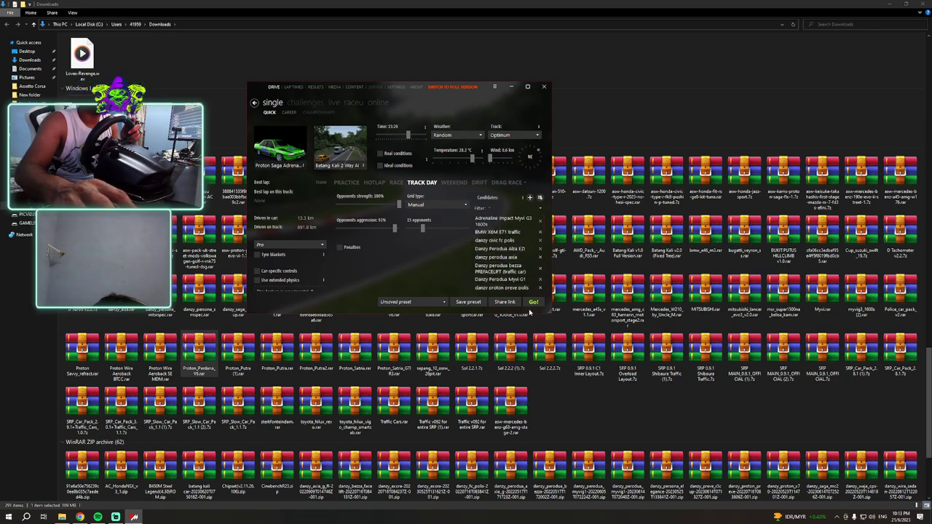
{"action": "left_click", "coordinate": [533, 302]}
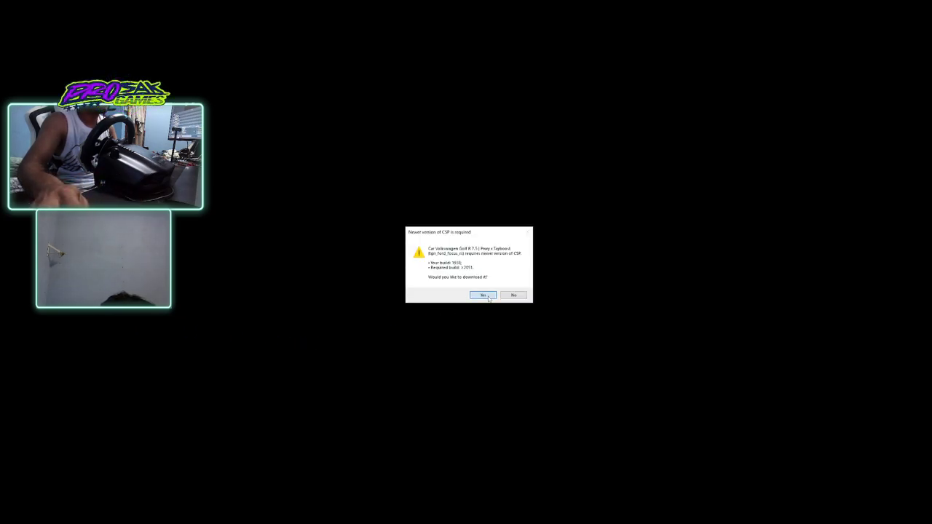
Step: Accept the offer to download a newer CSP version, and close the Custom Shaders Patch and Mercedes-Benz file download pages
{"action": "left_click", "coordinate": [484, 294]}
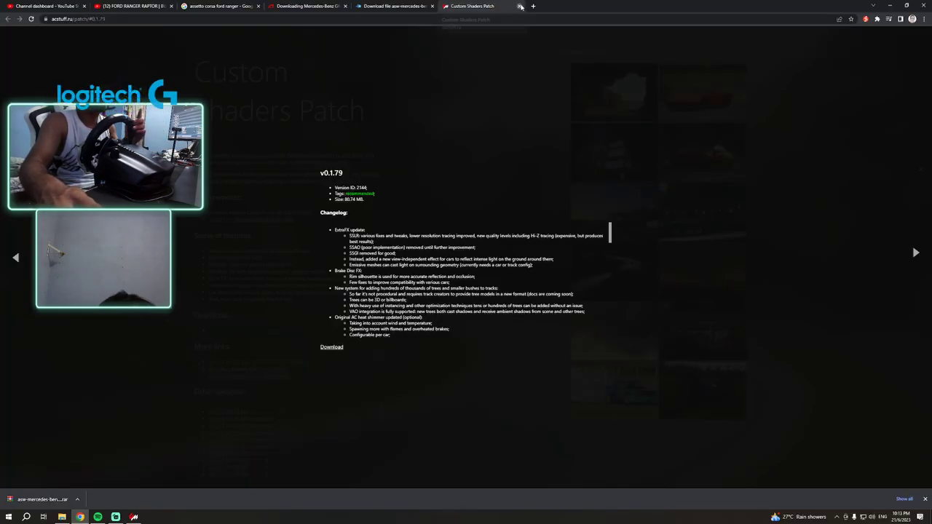
{"action": "left_click", "coordinate": [520, 5]}
{"action": "left_click", "coordinate": [433, 6]}
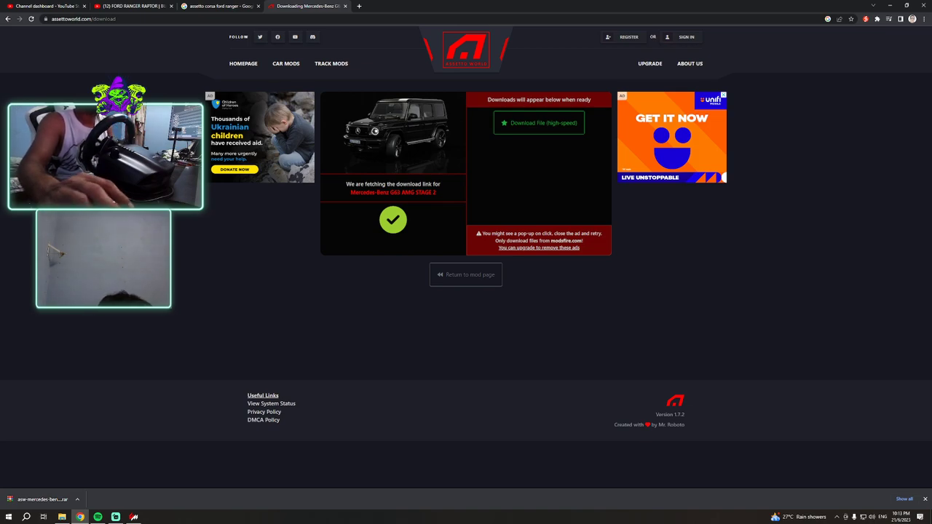
Step: Show the downloaded Mercedes-Benz G63 AMG Stage 2 archive in its folder and check its entry in Content Manager's downloads
{"action": "left_click", "coordinate": [77, 500]}
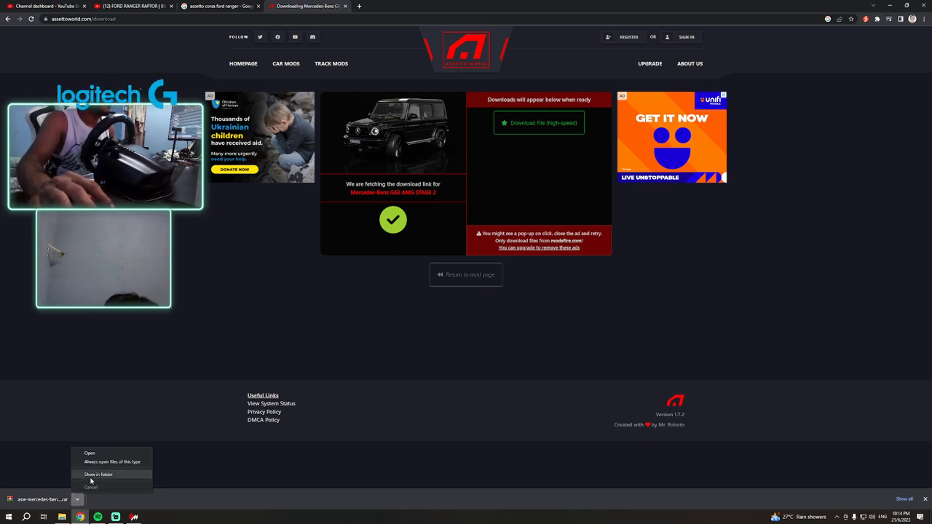
{"action": "left_click", "coordinate": [91, 478]}
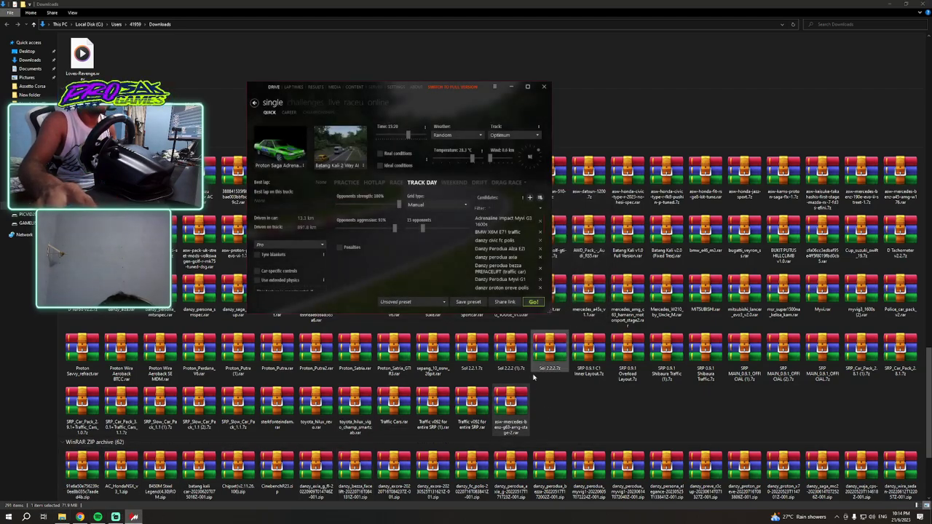
{"action": "left_click", "coordinate": [495, 90]}
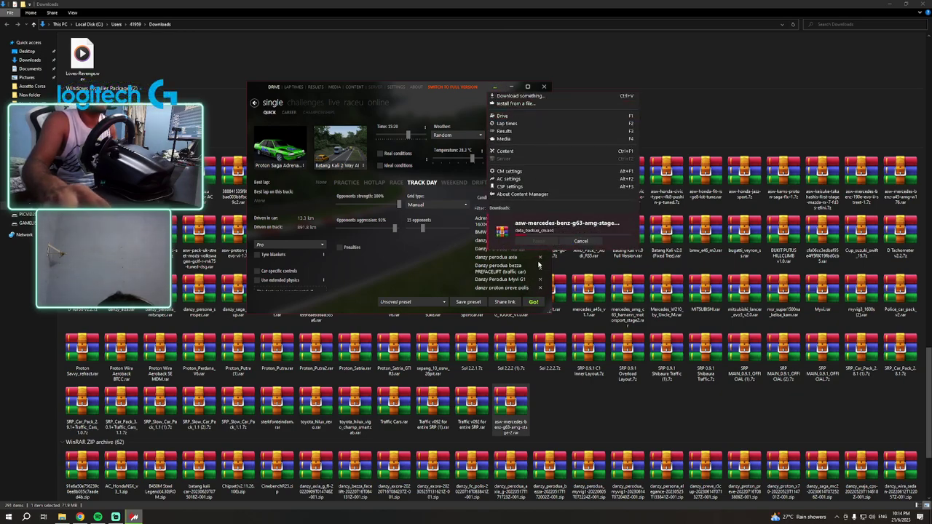
{"action": "left_click", "coordinate": [593, 260]}
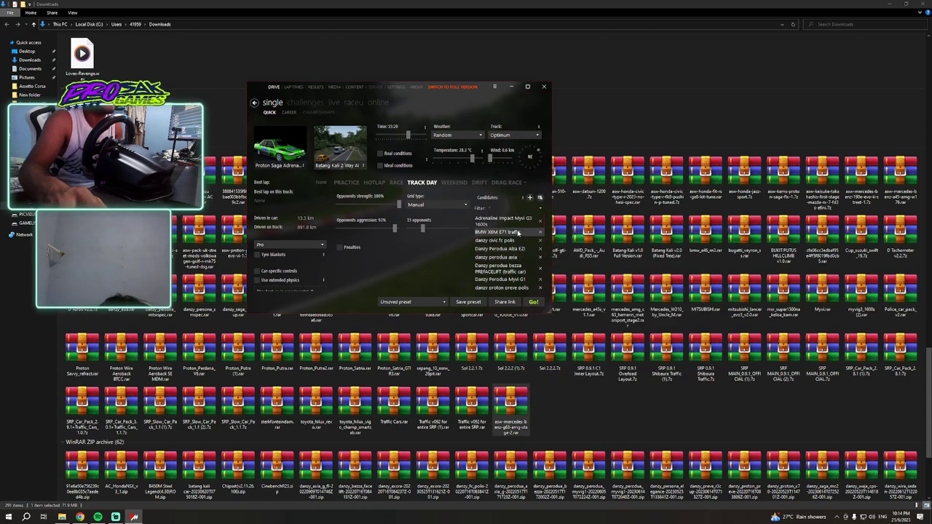
Step: Remove the Volkswagen Golf R 7.5 | Prvvy x Tayboost from the opponent candidates and start the Track Day session
{"action": "scroll", "coordinate": [519, 234], "scroll_direction": "down", "scroll_amount": 3}
{"action": "scroll", "coordinate": [518, 236], "scroll_direction": "down", "scroll_amount": 5}
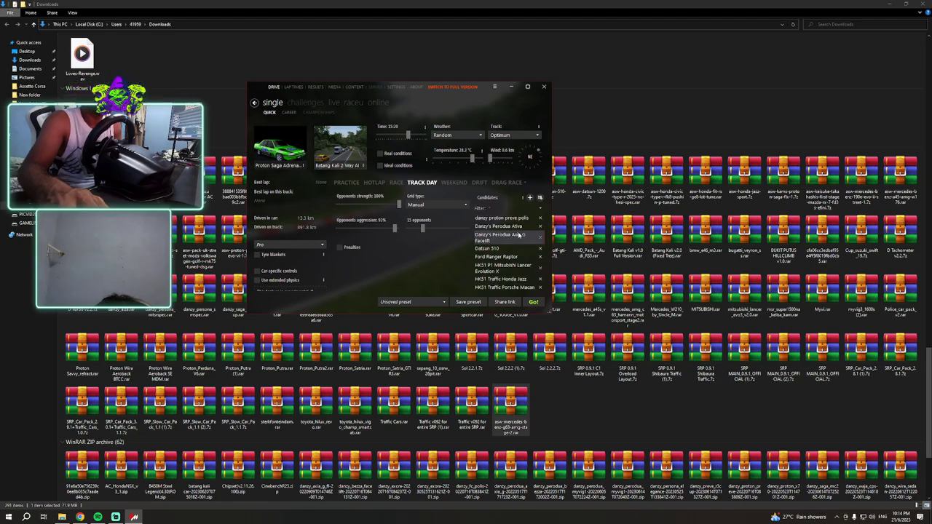
{"action": "scroll", "coordinate": [518, 235], "scroll_direction": "down", "scroll_amount": 2}
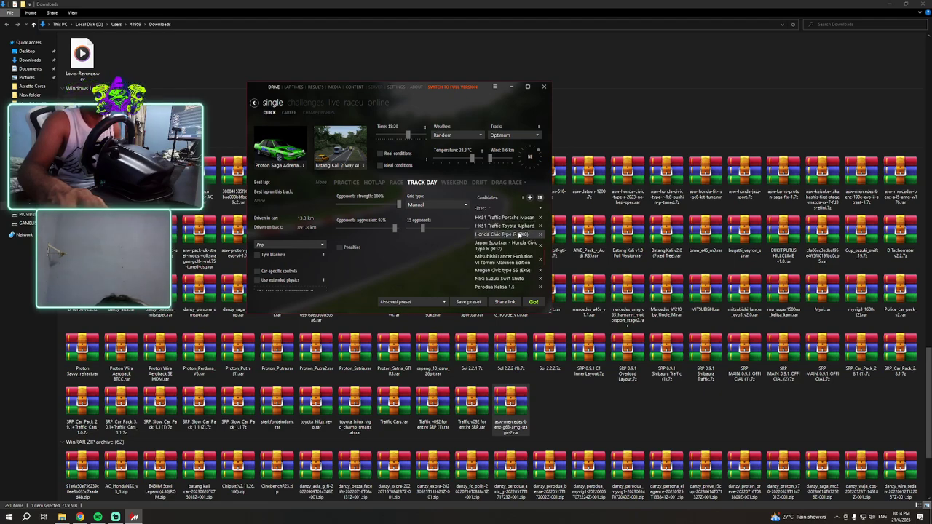
{"action": "scroll", "coordinate": [518, 234], "scroll_direction": "down", "scroll_amount": 4}
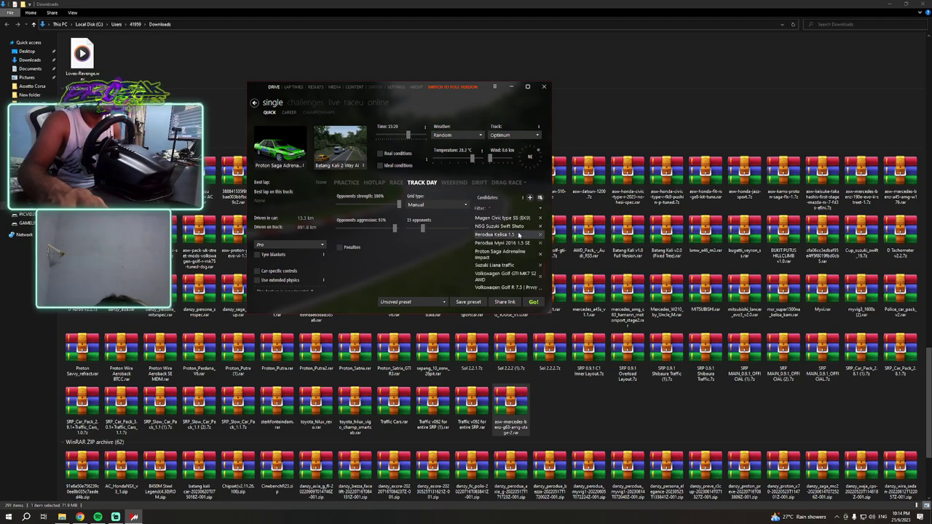
{"action": "scroll", "coordinate": [519, 235], "scroll_direction": "down", "scroll_amount": 2}
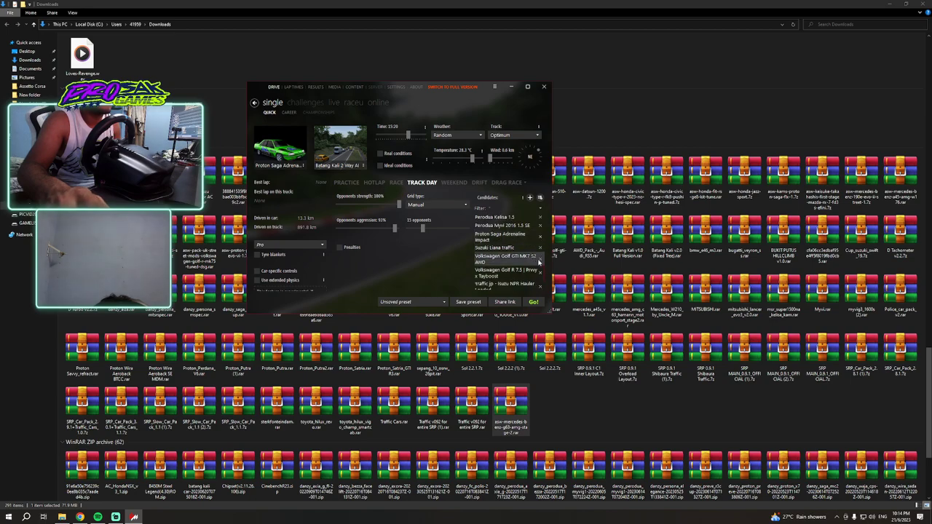
{"action": "mouse_move", "coordinate": [540, 261]}
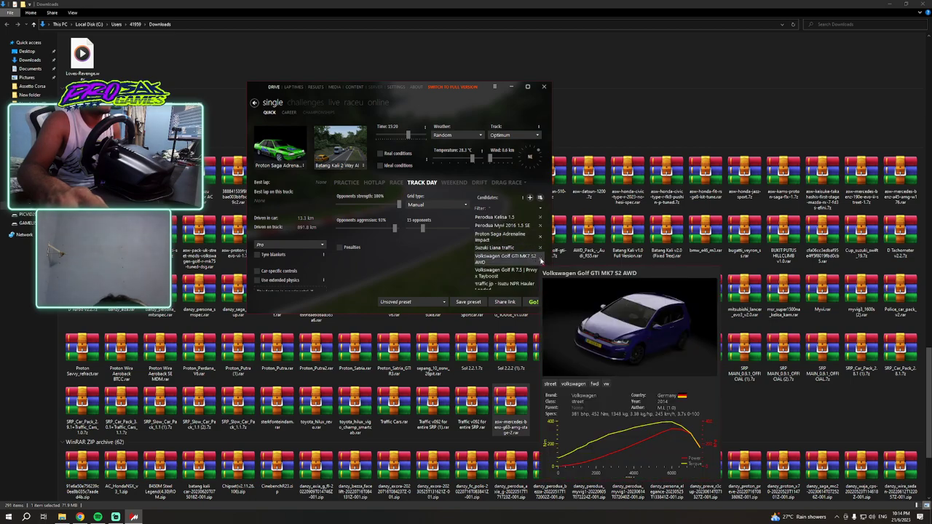
{"action": "scroll", "coordinate": [540, 261], "scroll_direction": "down", "scroll_amount": 2}
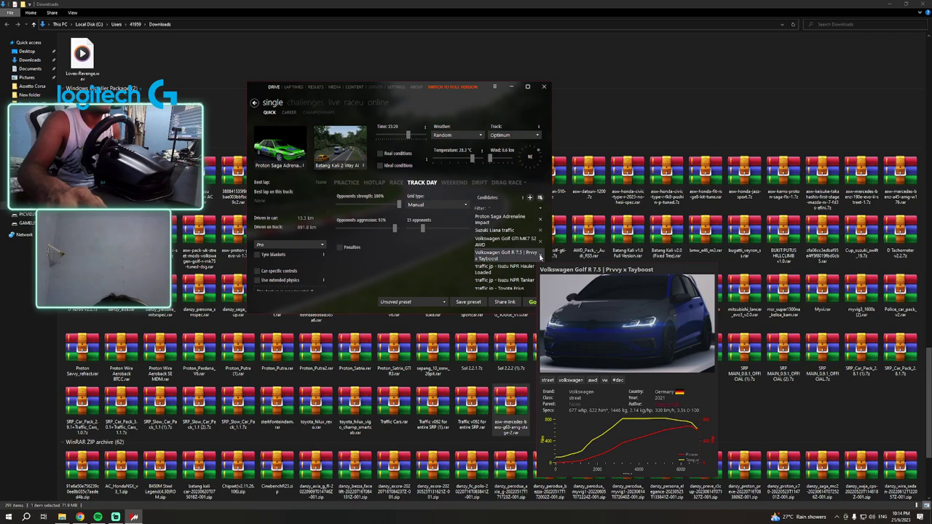
{"action": "left_click", "coordinate": [541, 256]}
{"action": "scroll", "coordinate": [506, 255], "scroll_direction": "down", "scroll_amount": 5}
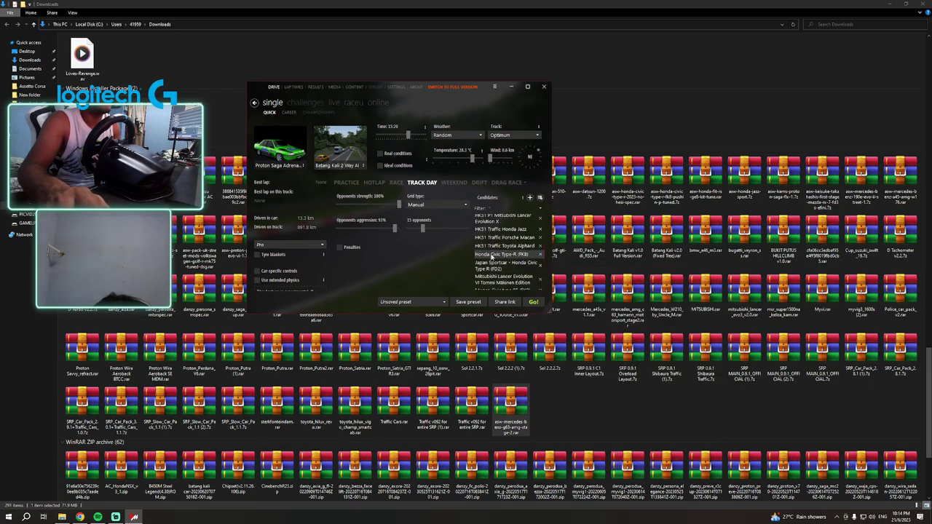
{"action": "left_click", "coordinate": [535, 301]}
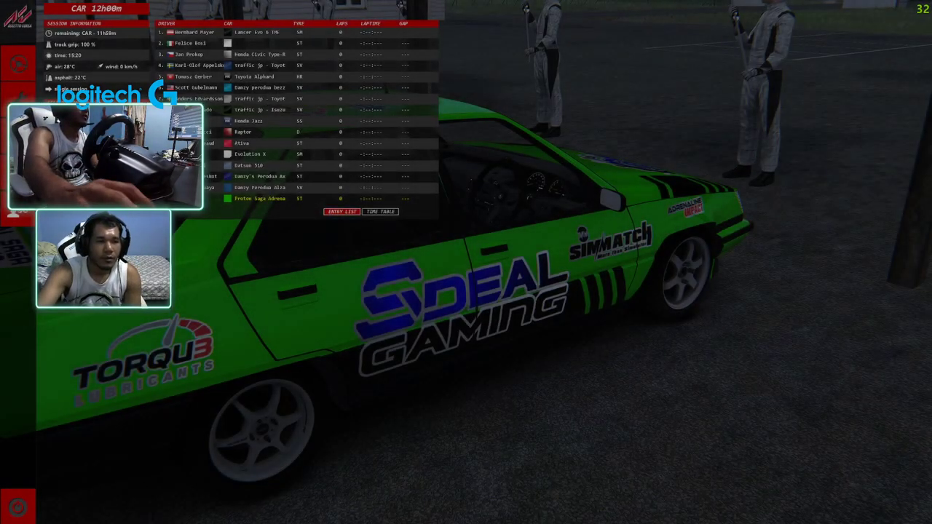
Step: Look through the Proton Saga's gears, tyres, fuel, alignment and pitstop strategy setup pages, and start driving
{"action": "left_click", "coordinate": [298, 4]}
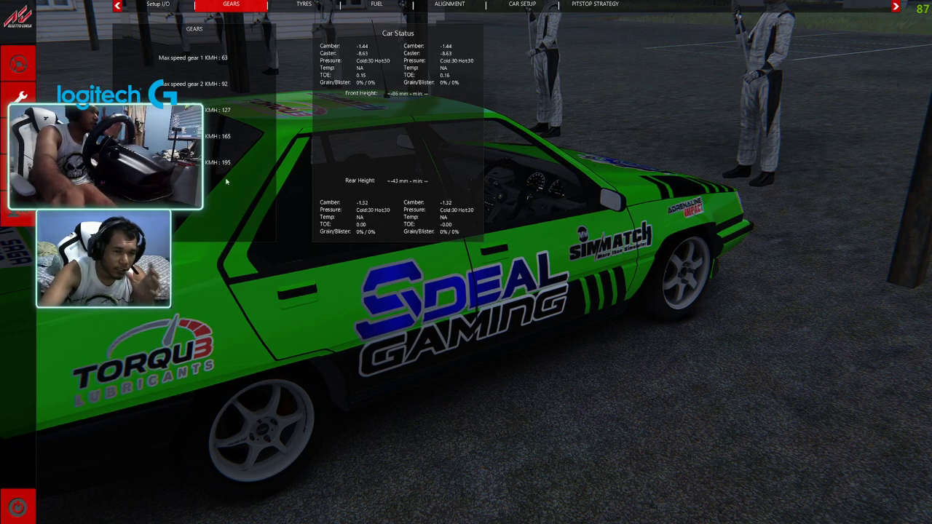
{"action": "left_click", "coordinate": [302, 3]}
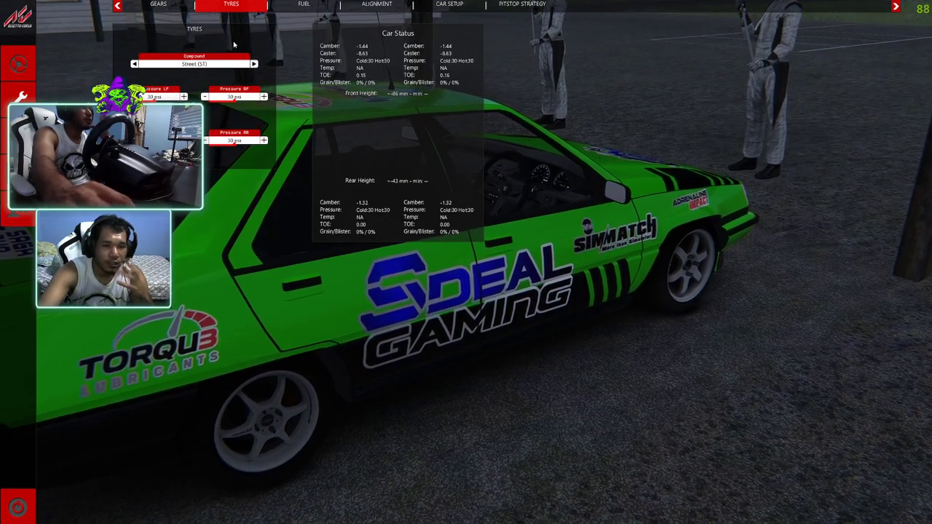
{"action": "left_click", "coordinate": [284, 4]}
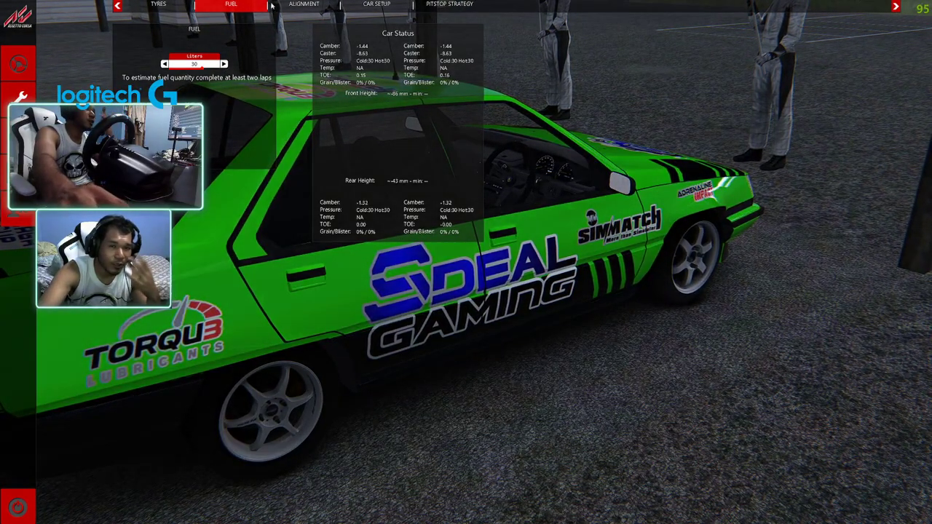
{"action": "left_click", "coordinate": [300, 4]}
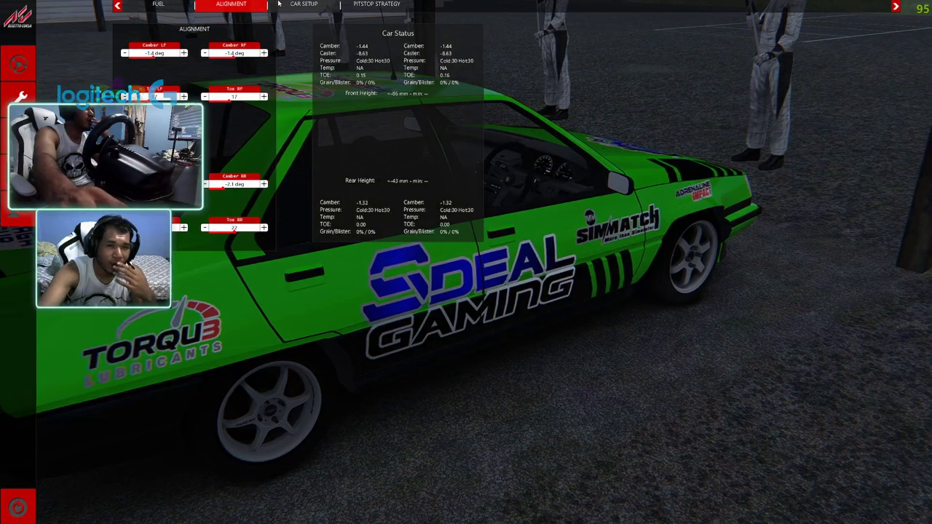
{"action": "left_click", "coordinate": [186, 4]}
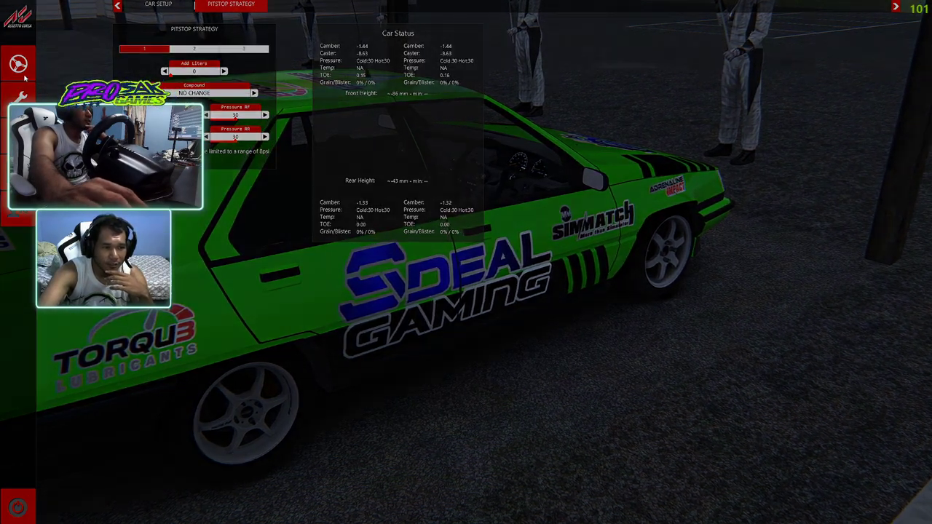
{"action": "left_click", "coordinate": [24, 78]}
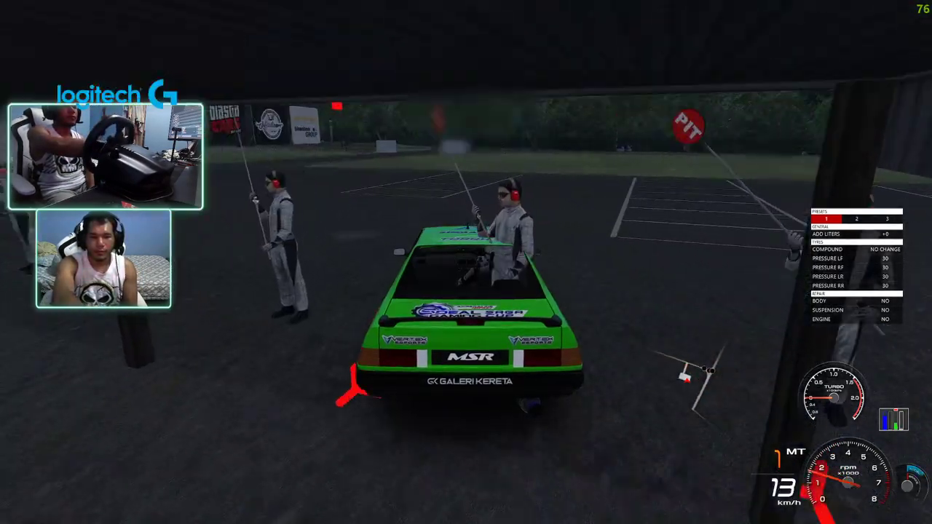
Step: Cycle through the car's external cameras to view the Proton Saga from both sides and behind
{"action": "key", "text": "F6"}
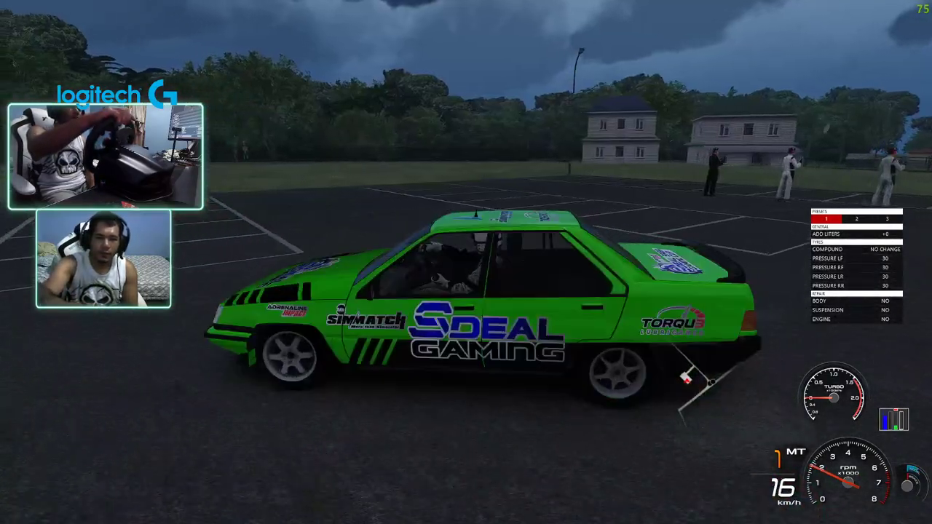
{"action": "key", "text": "F6"}
{"action": "key", "text": "F6"}
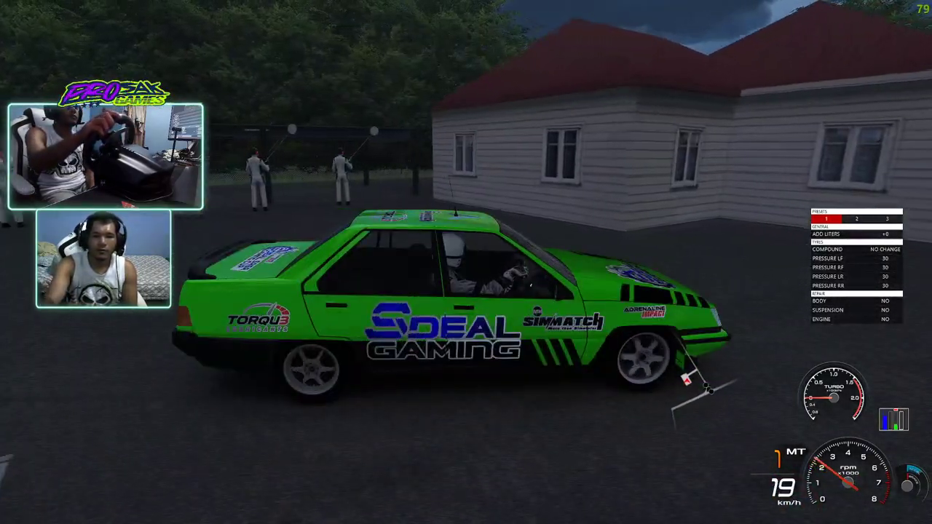
{"action": "key", "text": "F6"}
{"action": "key", "text": "F6"}
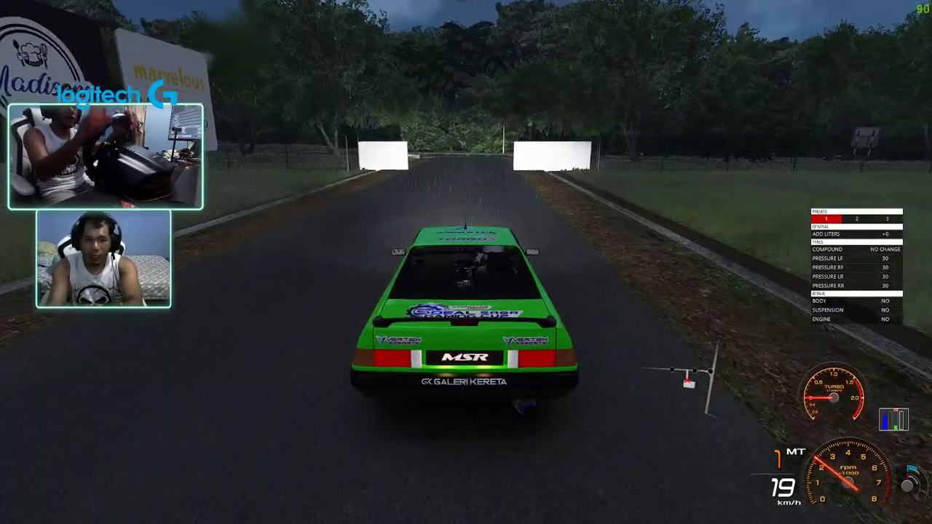
Step: Cycle the driving camera through the bonnet and cockpit views and back to the chase view
{"action": "key", "text": "F1"}
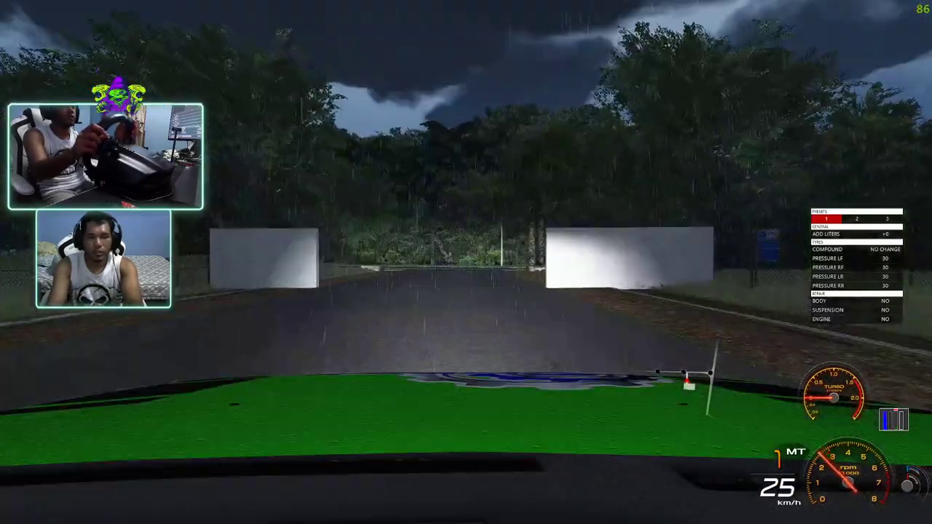
{"action": "key", "text": "F1"}
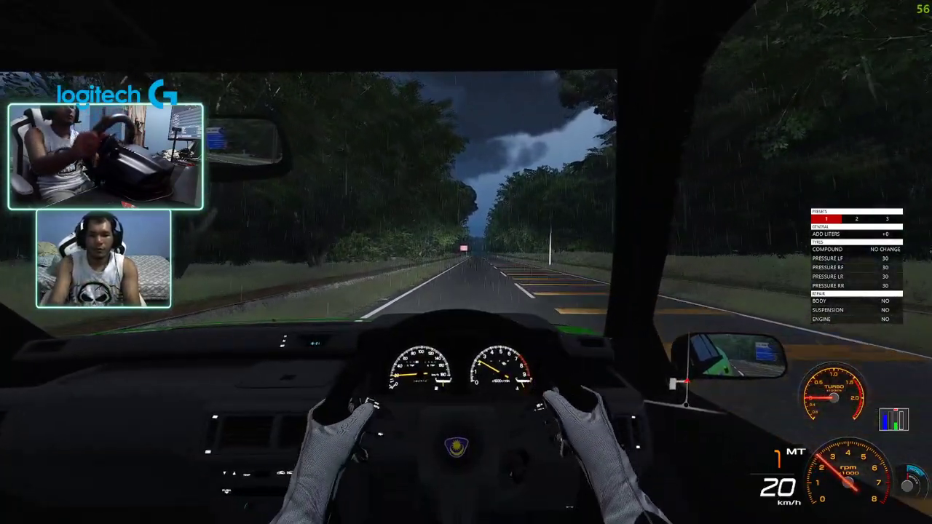
{"action": "key", "text": "F1"}
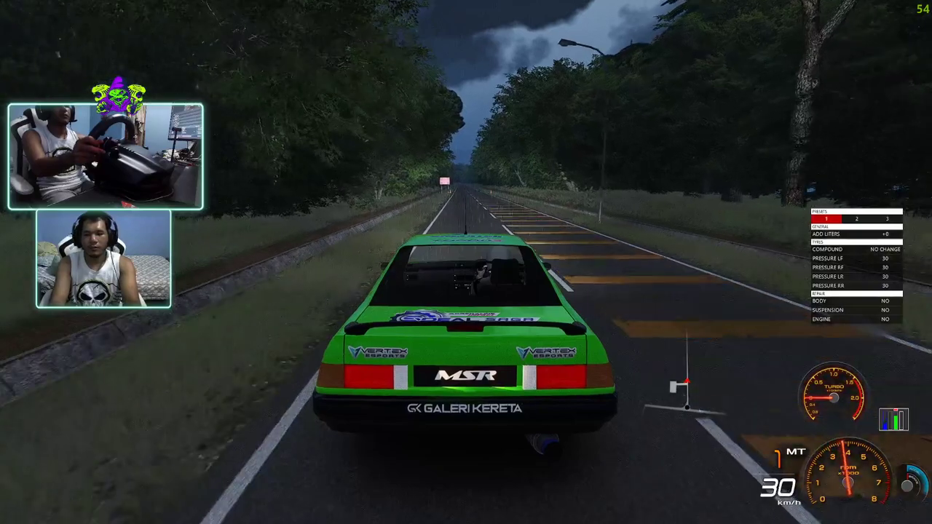